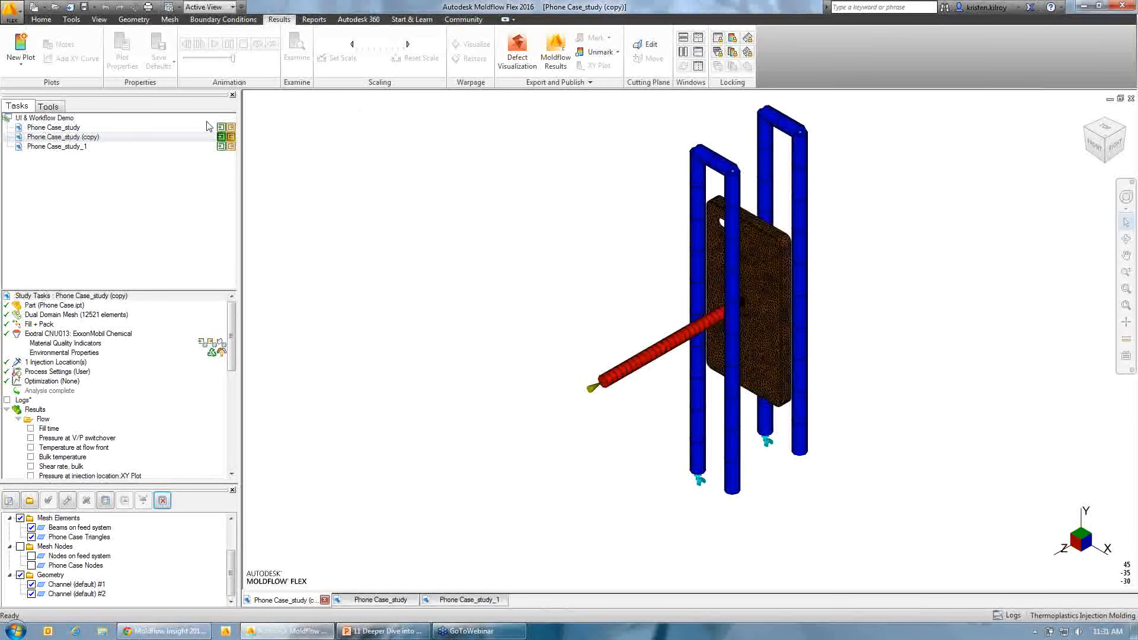
Step: Open Phone Case_study and review the import options for Phone Case.ipt from the Inventor Sample Models folder on drive D, cancelling the import
double_click(107, 128)
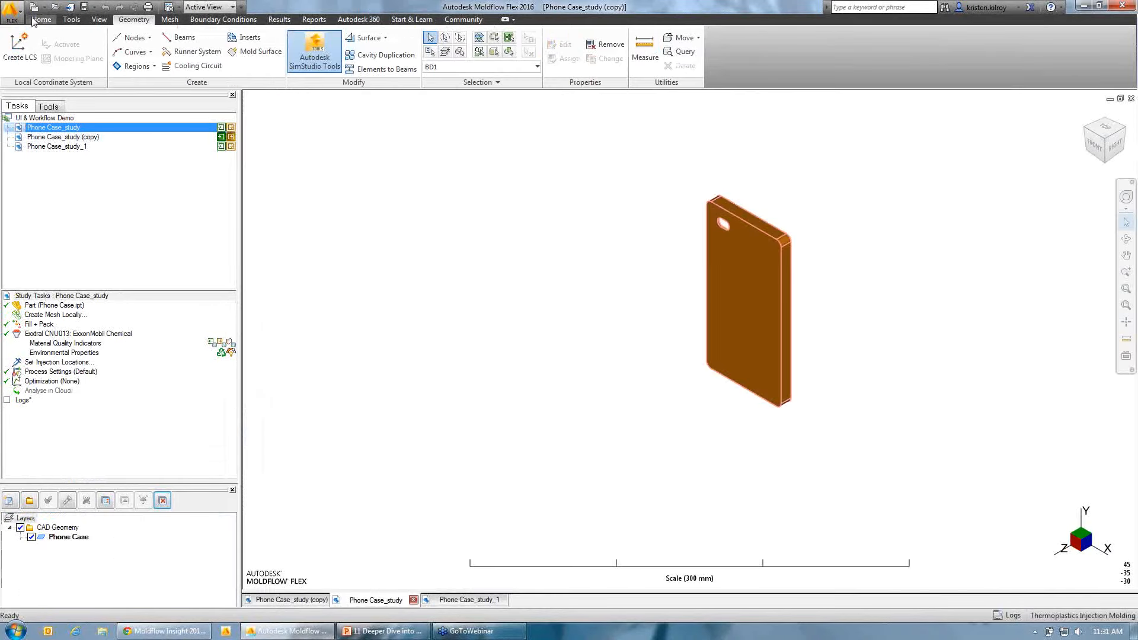
click(37, 20)
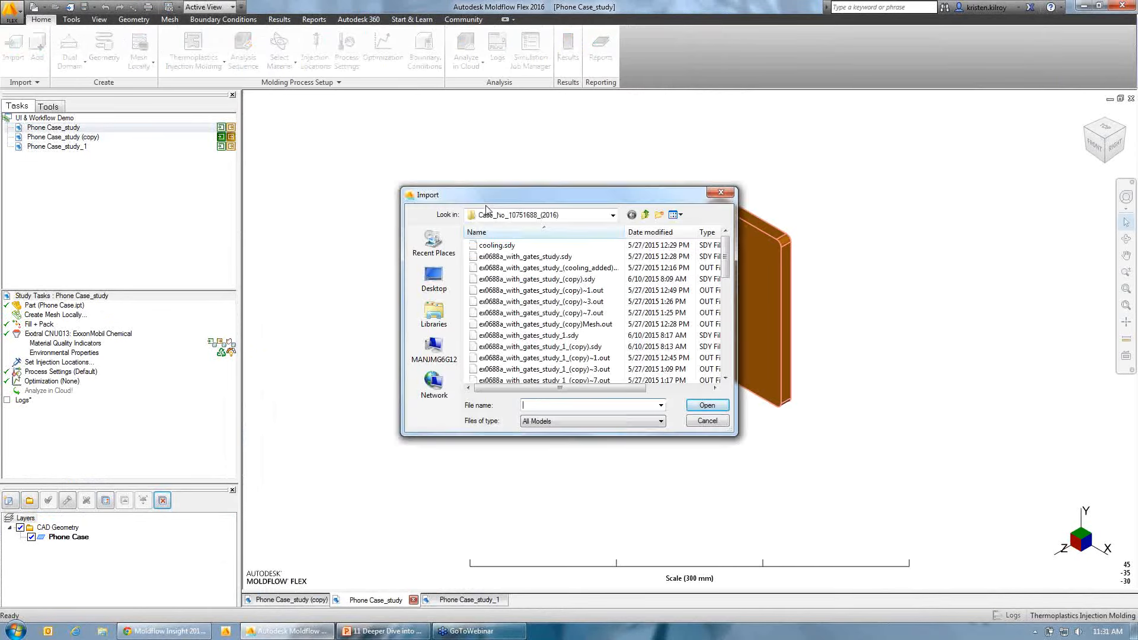
click(613, 215)
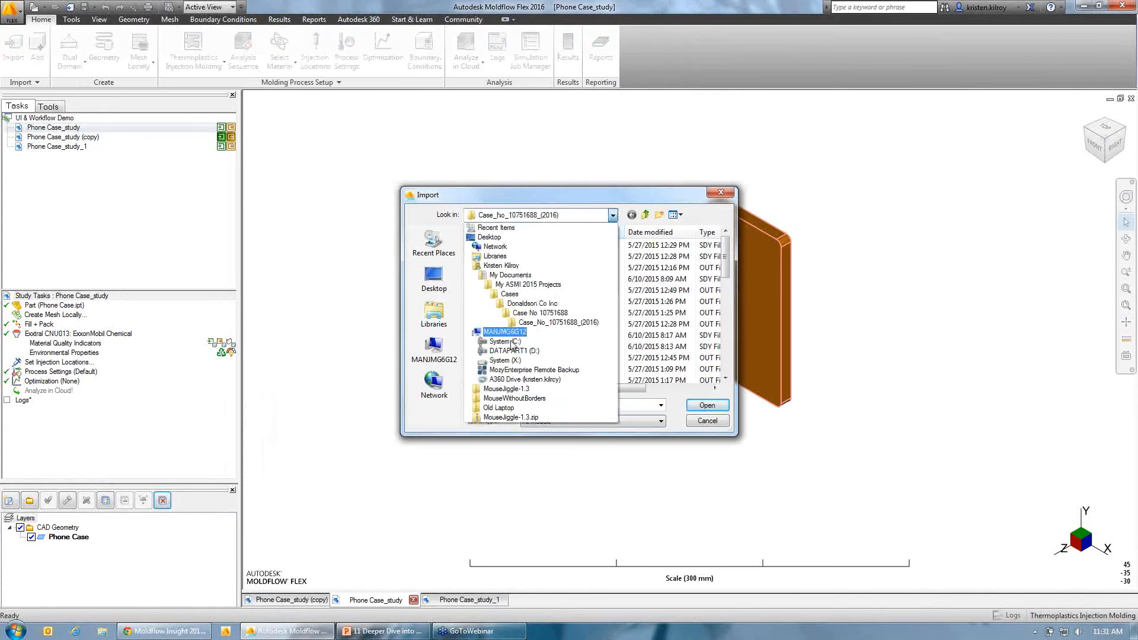
click(515, 351)
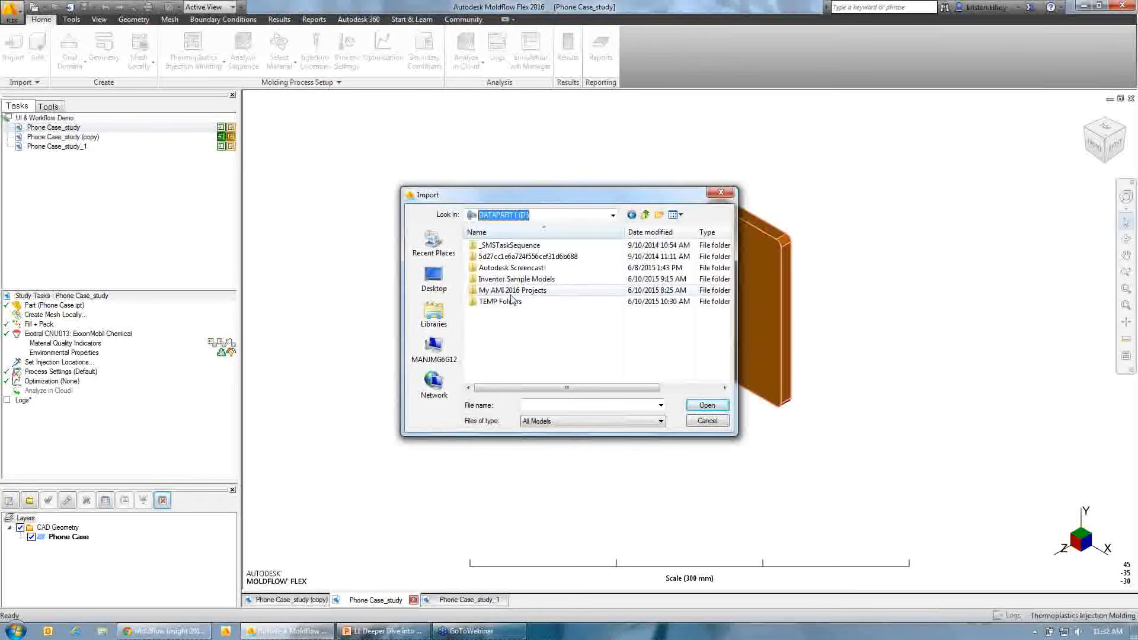
double_click(552, 279)
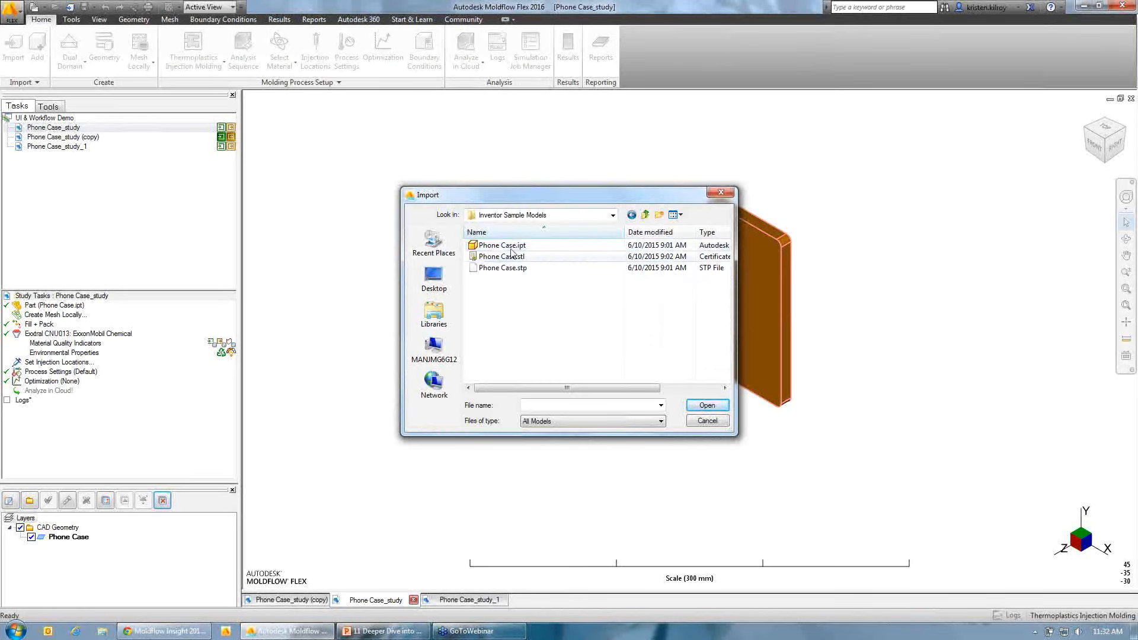
click(513, 248)
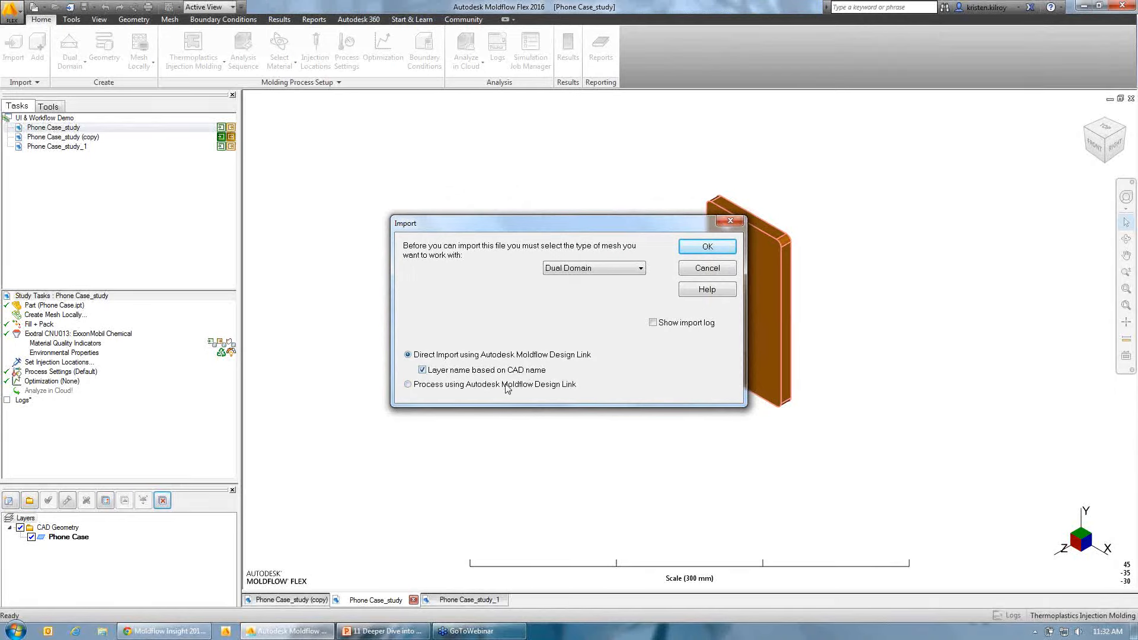
click(423, 370)
click(423, 370)
click(703, 274)
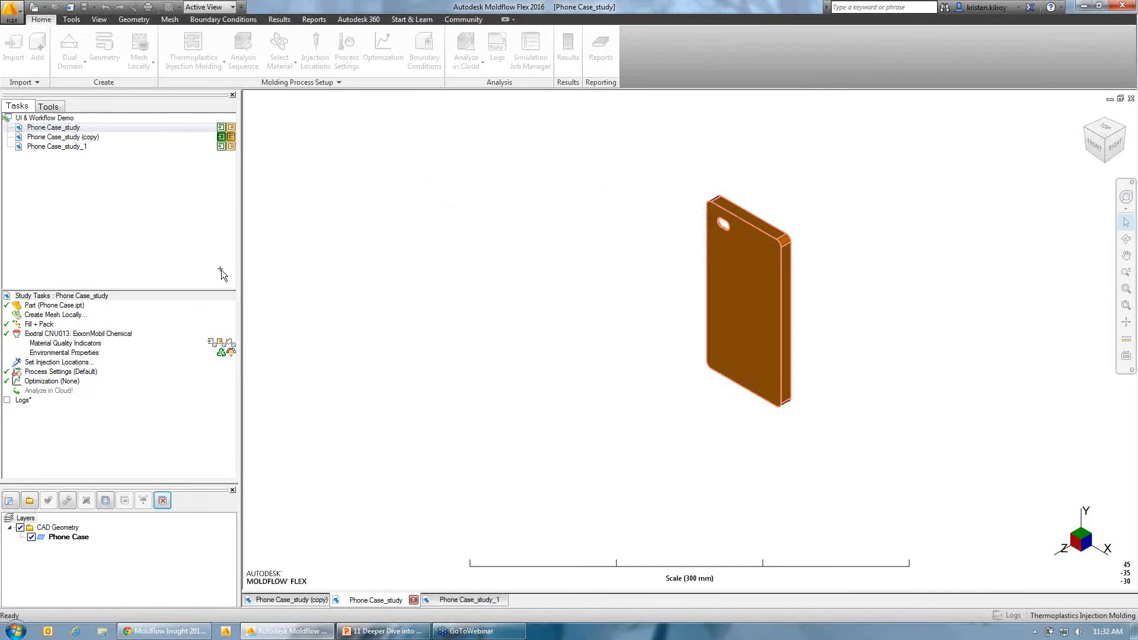
mouse_move(824, 257)
middle_down()
mouse_move(820, 247)
mouse_move(809, 290)
mouse_move(862, 302)
mouse_move(846, 337)
middle_up()
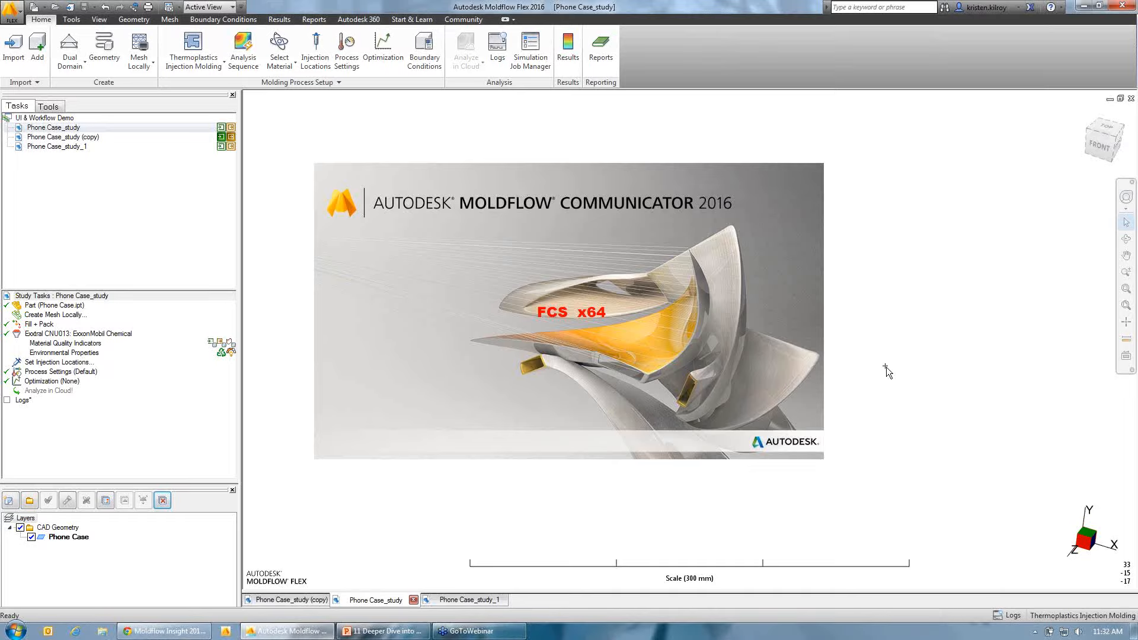
middle_drag(721, 304, 737, 228)
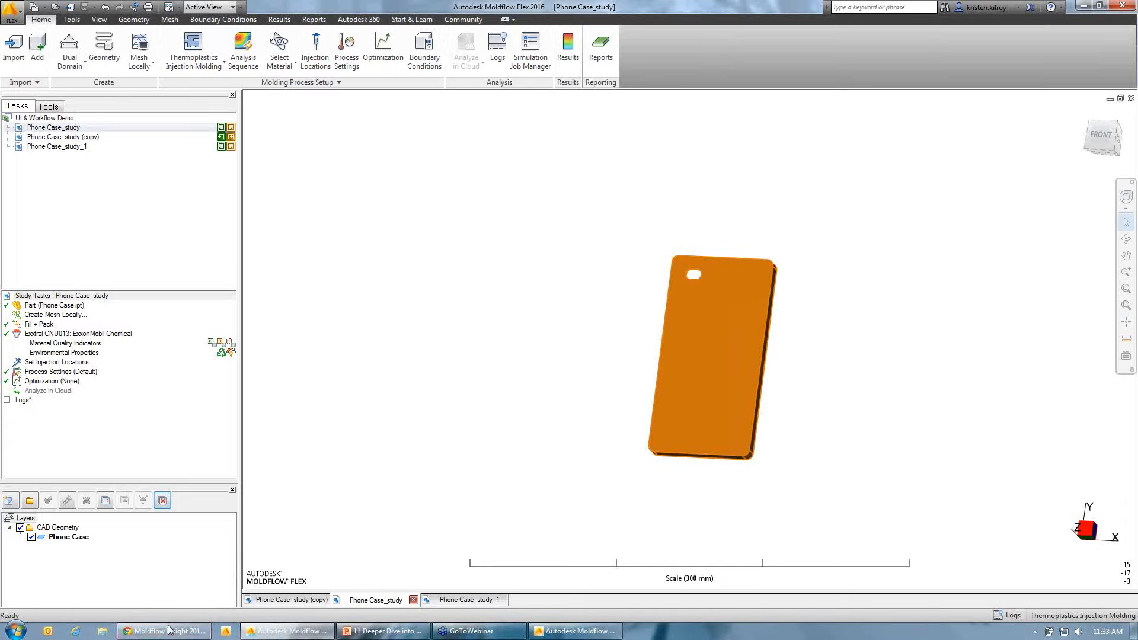
Step: Switch to the Moldflow Insight 2016 help in the browser and review the user interface and workflow enhancements under What's New
mouse_move(169, 630)
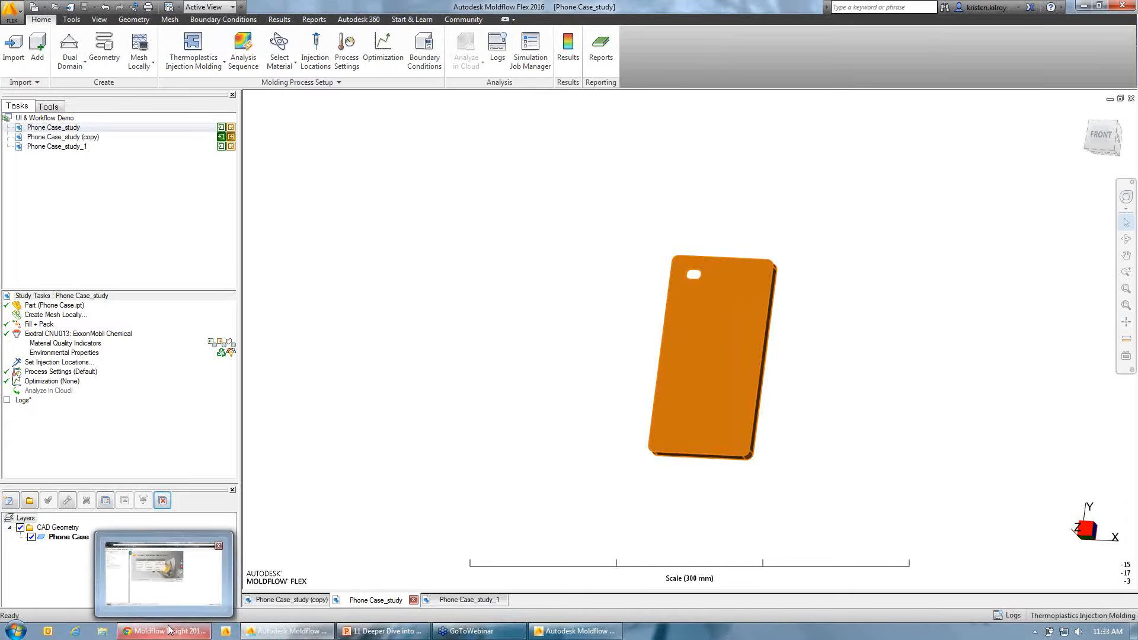
click(169, 630)
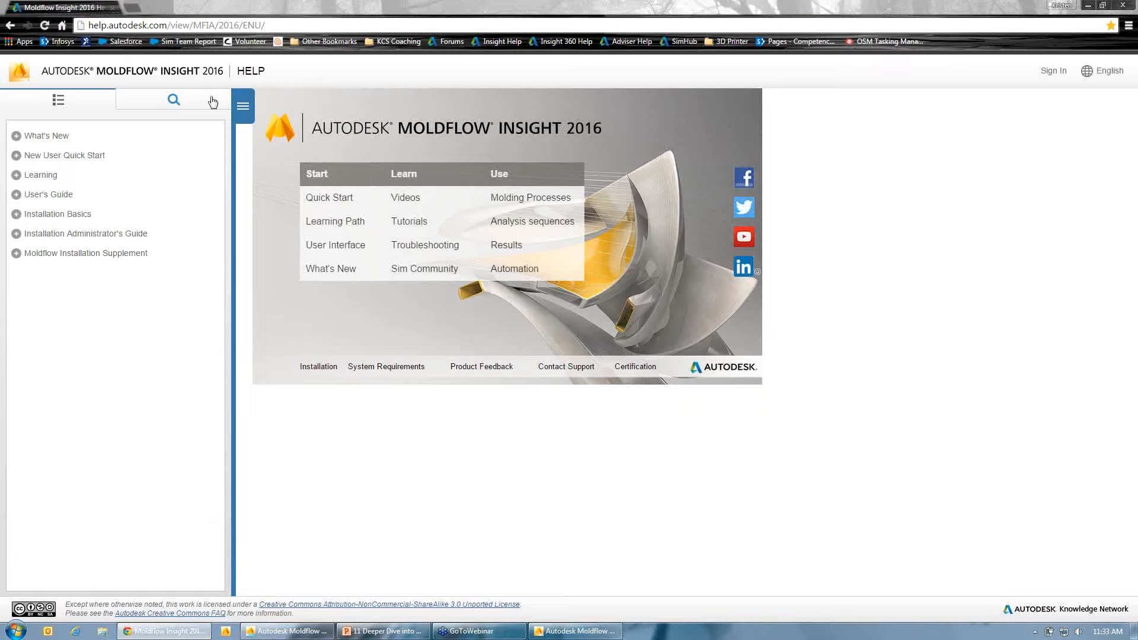
click(16, 136)
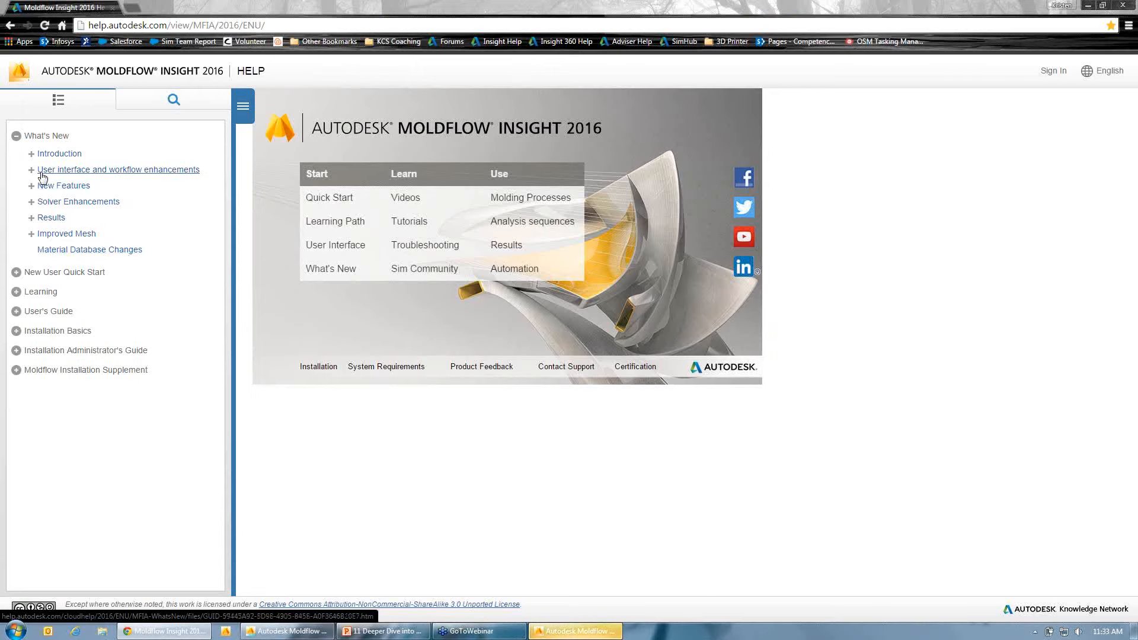
click(101, 170)
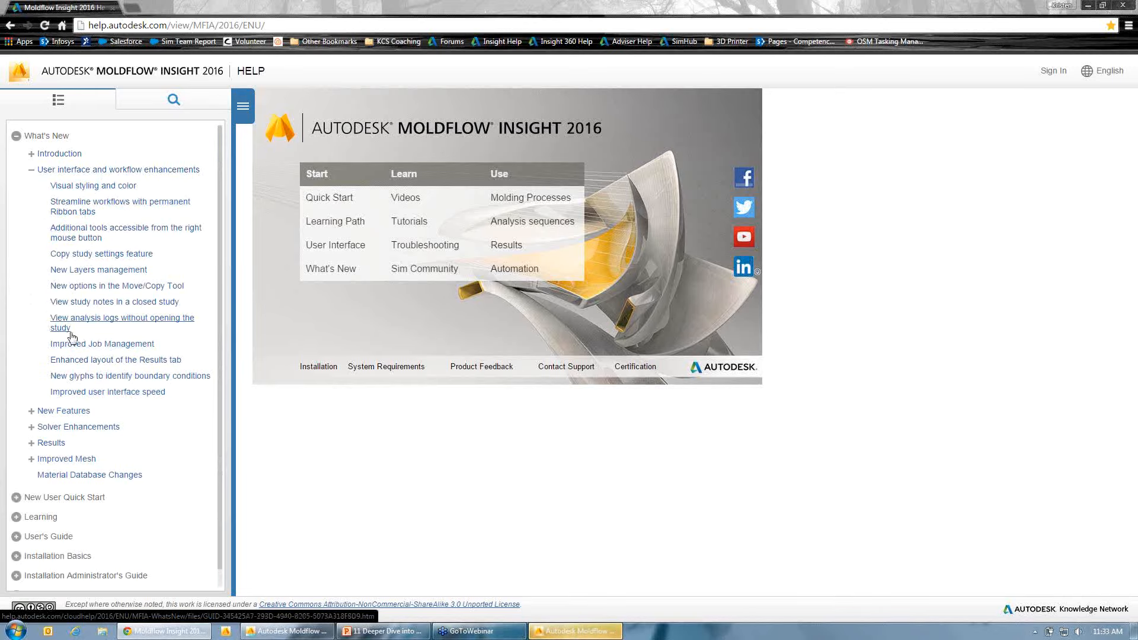
click(1089, 7)
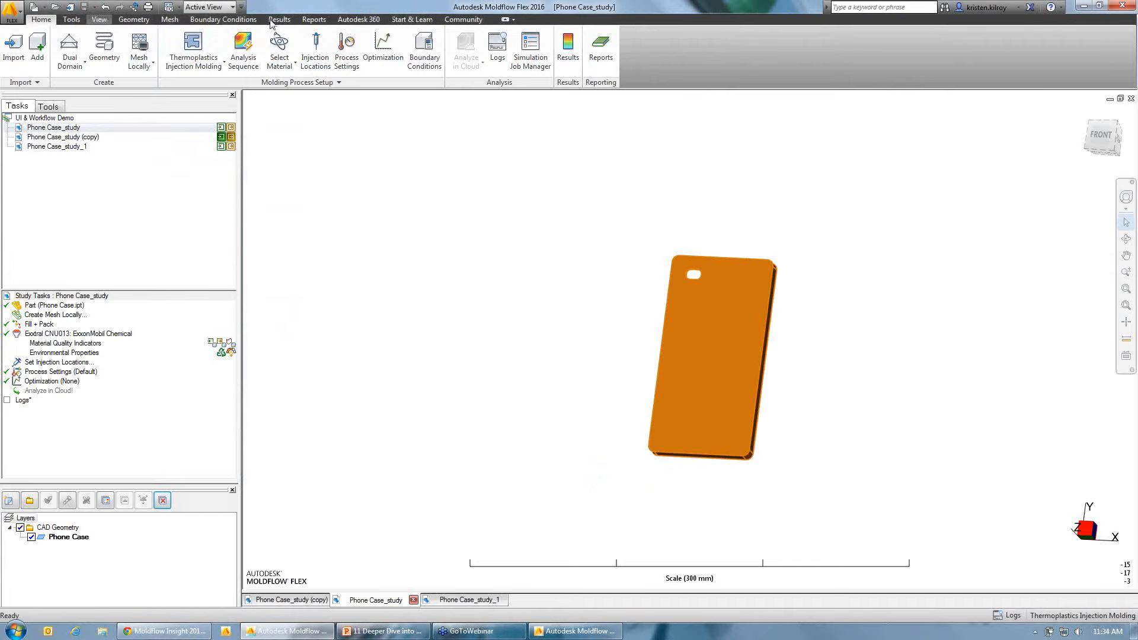
Step: Hide the Windows and Viewpoint panels of the View ribbon
click(99, 19)
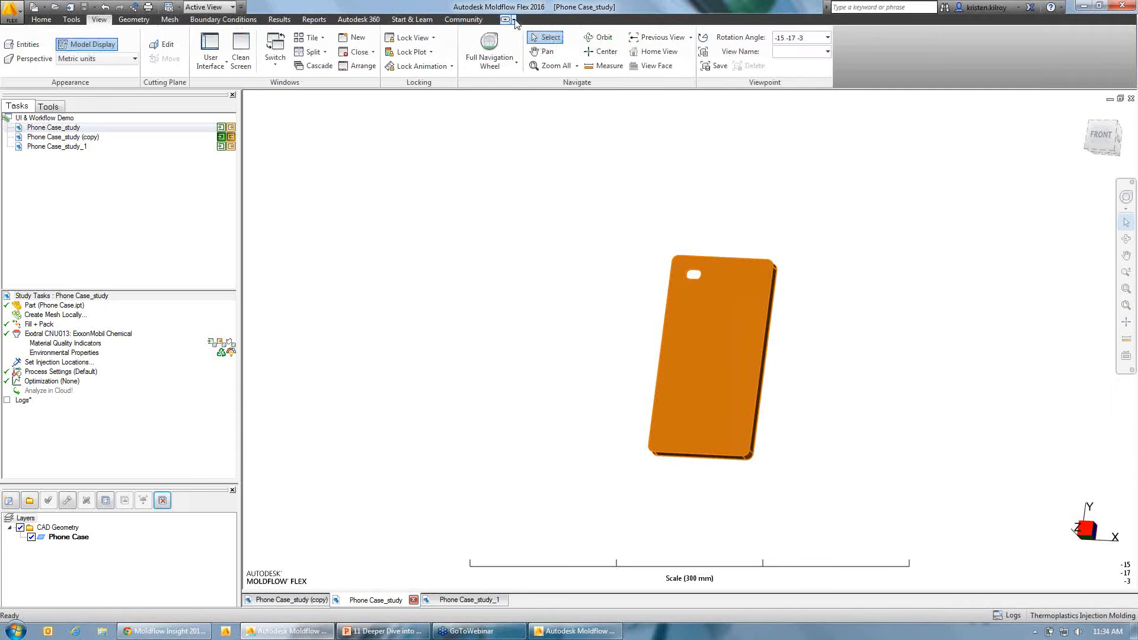
click(514, 21)
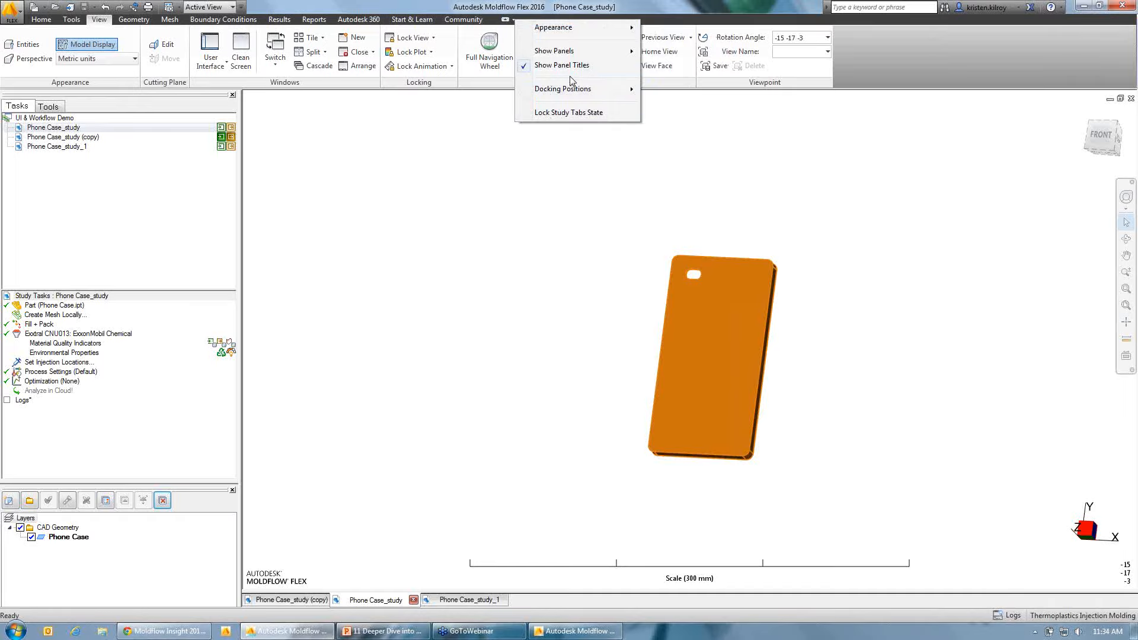
mouse_move(583, 52)
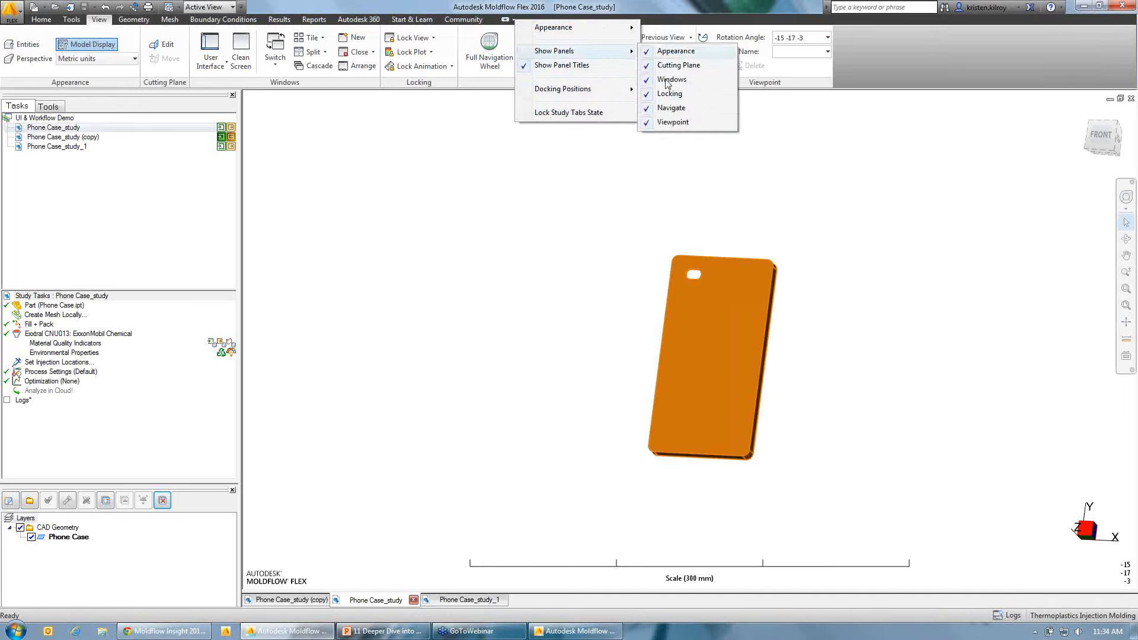
click(574, 20)
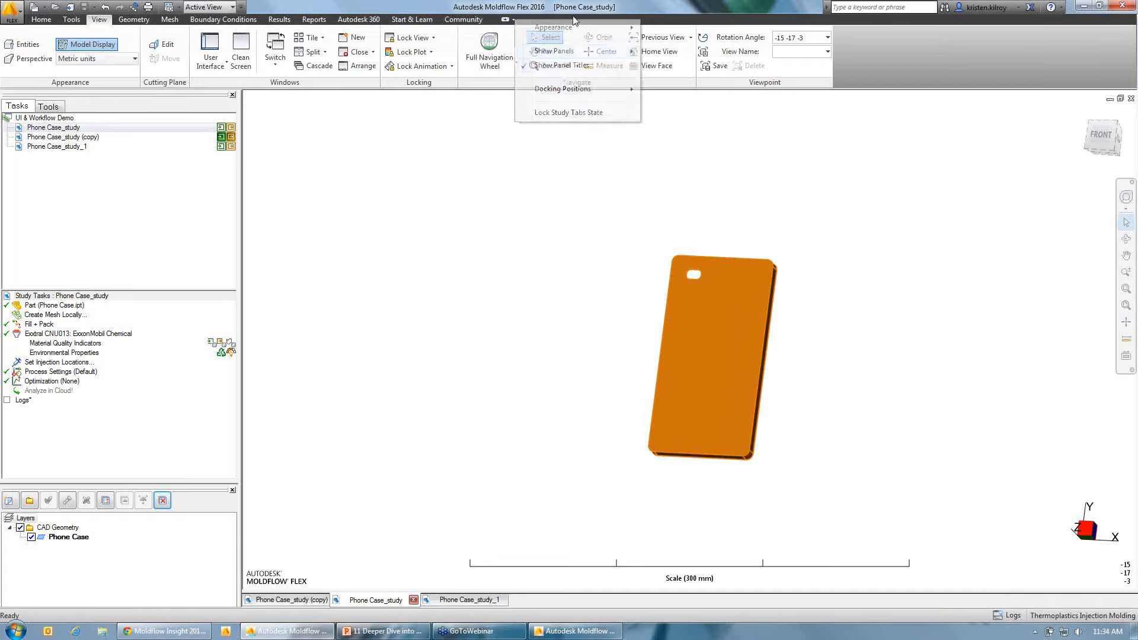
right_click(524, 21)
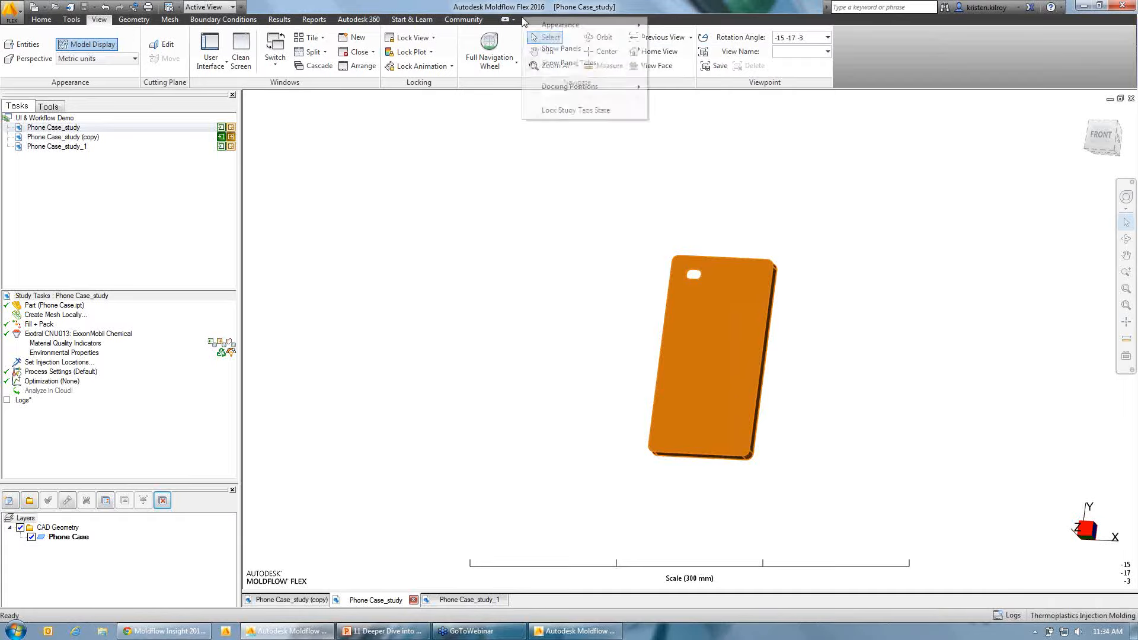
mouse_move(629, 49)
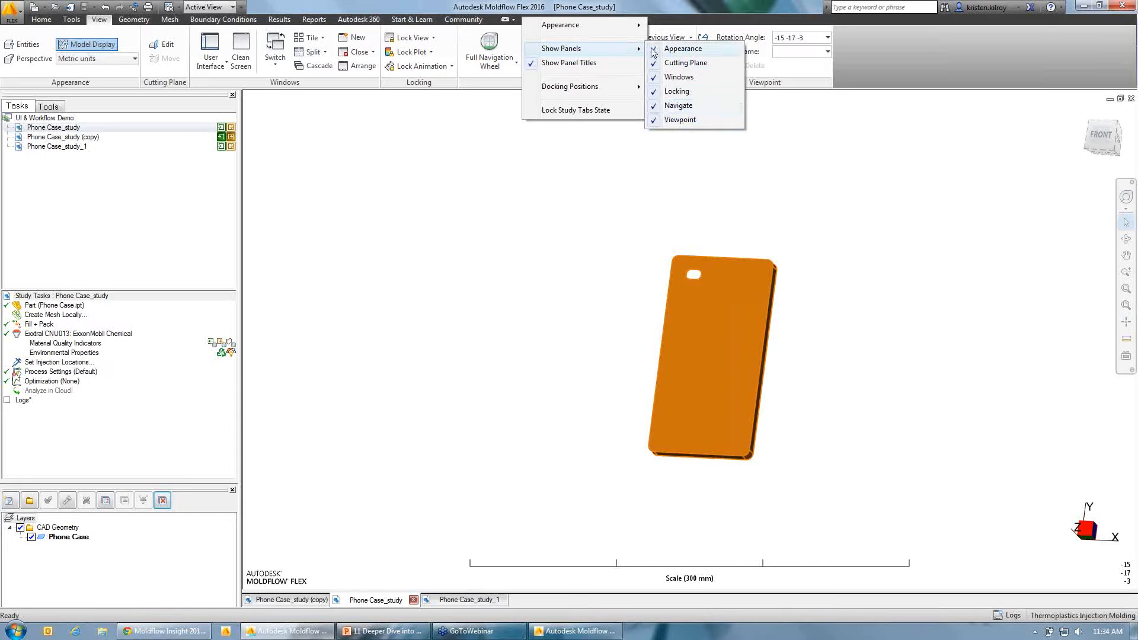
click(679, 78)
right_click(650, 25)
mouse_move(700, 55)
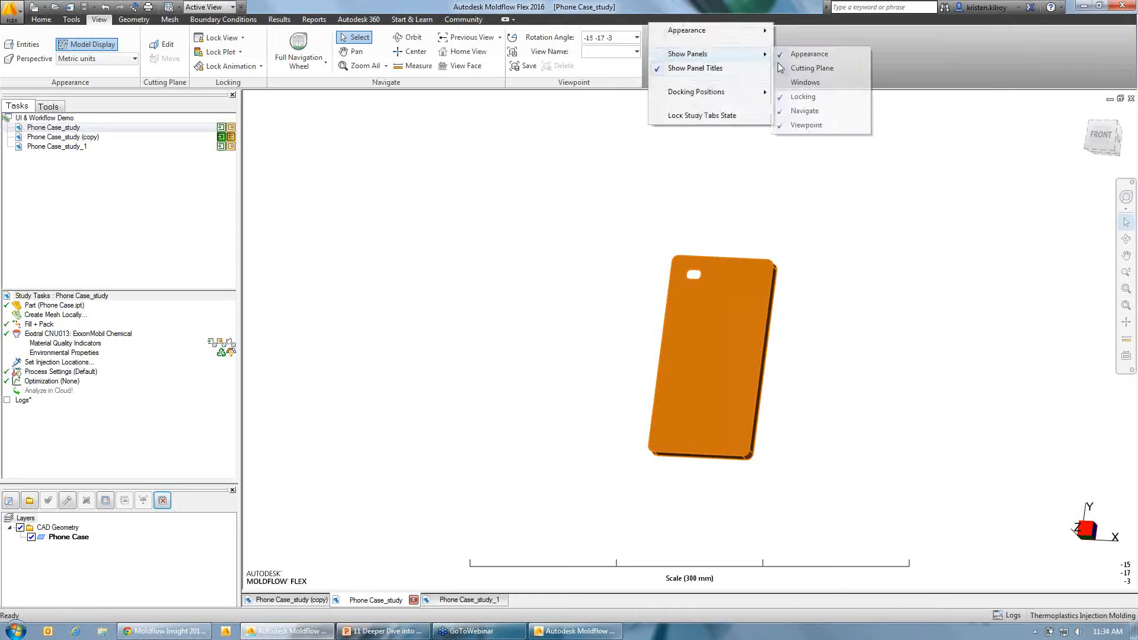
click(797, 127)
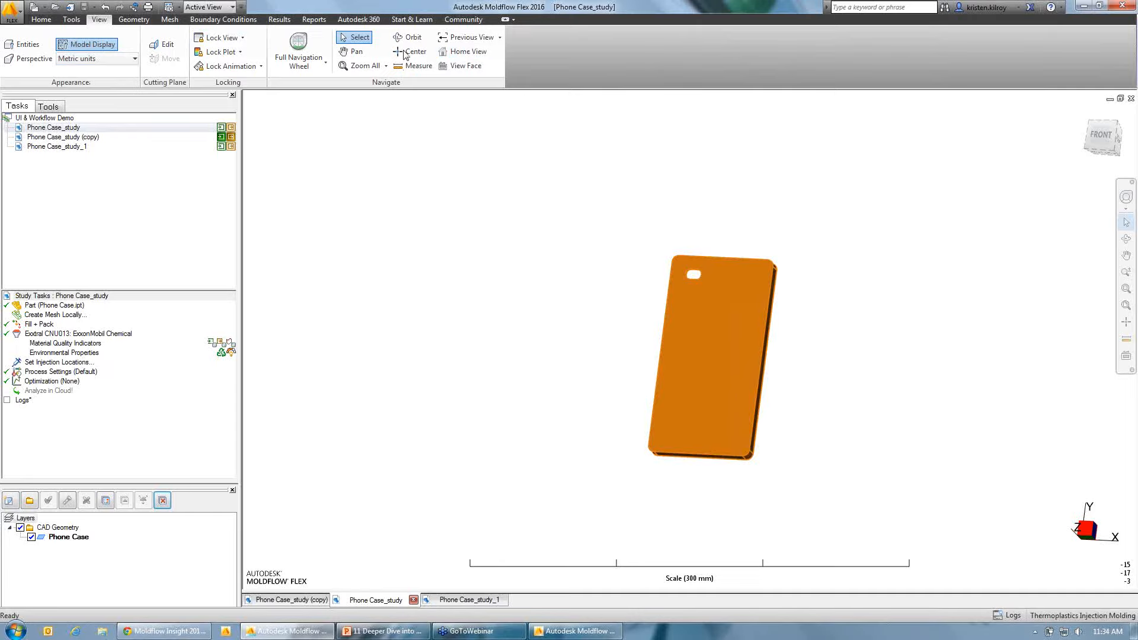
Step: Lock the study tabs state and bring up Phone Case_study (copy) with the Mesh ribbon displayed
click(510, 20)
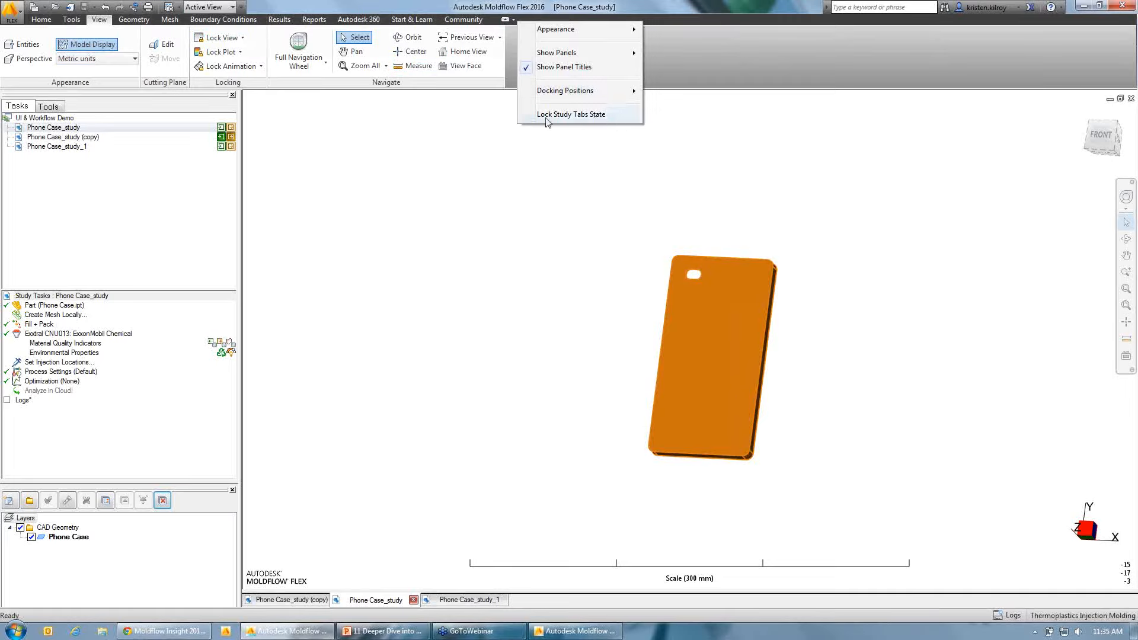
click(596, 119)
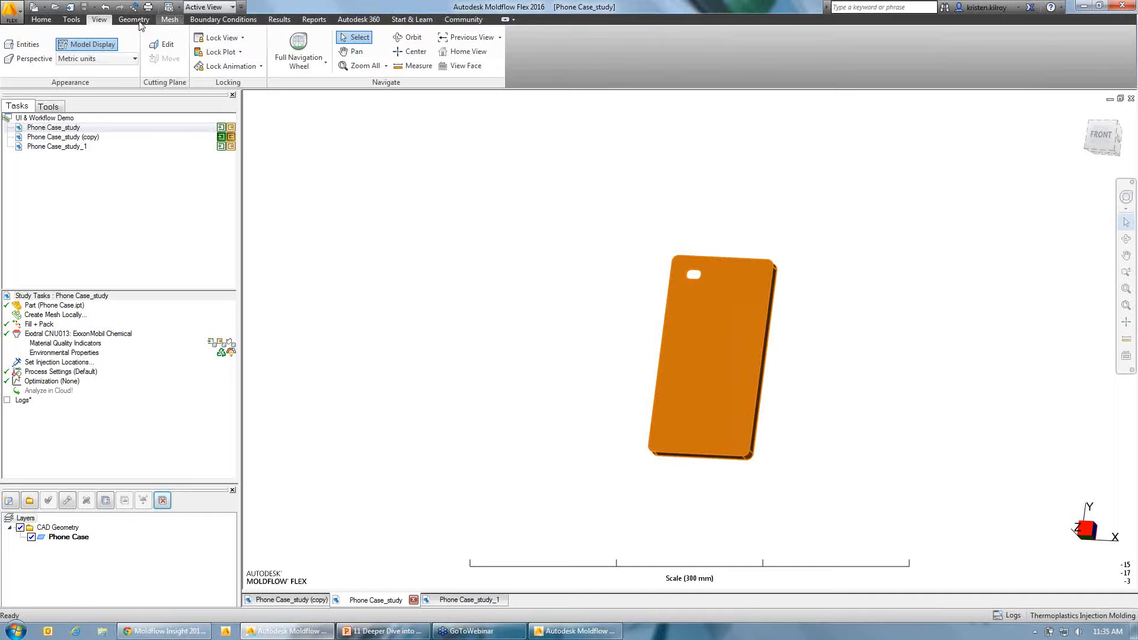
click(170, 19)
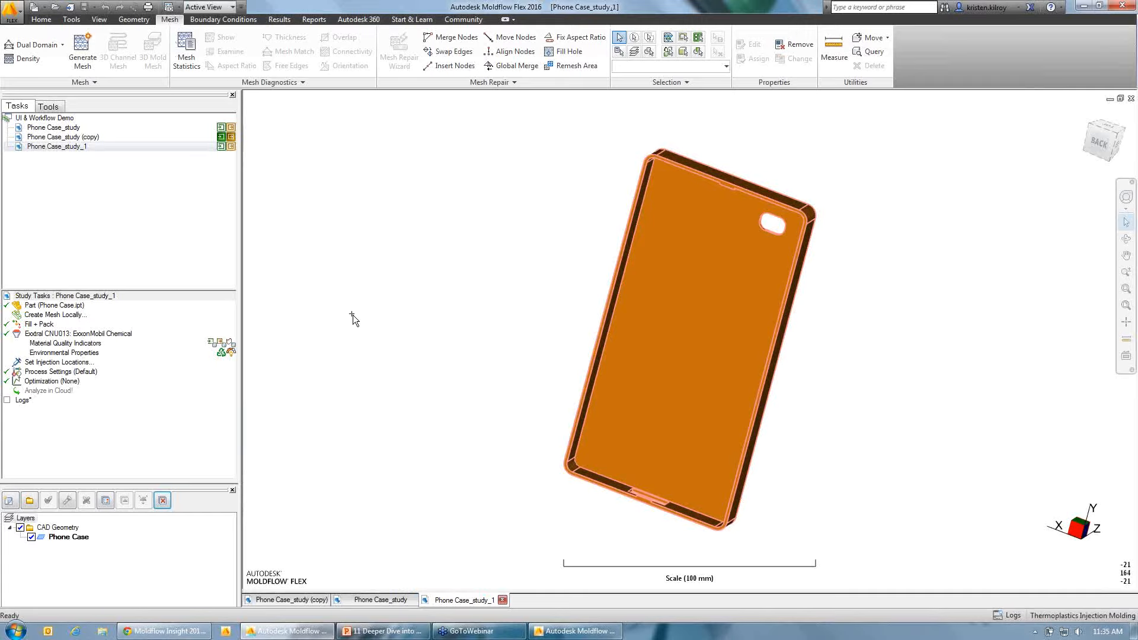
click(296, 602)
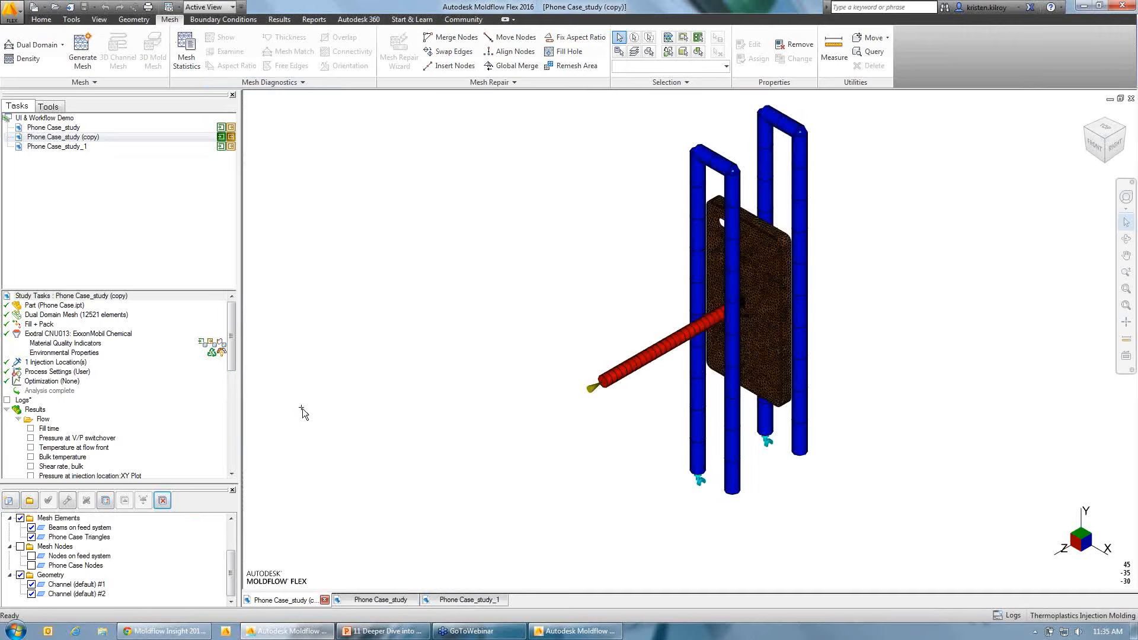
Step: Examine the context commands offered in the empty view area and on the phone case mesh of the copied study
right_click(335, 173)
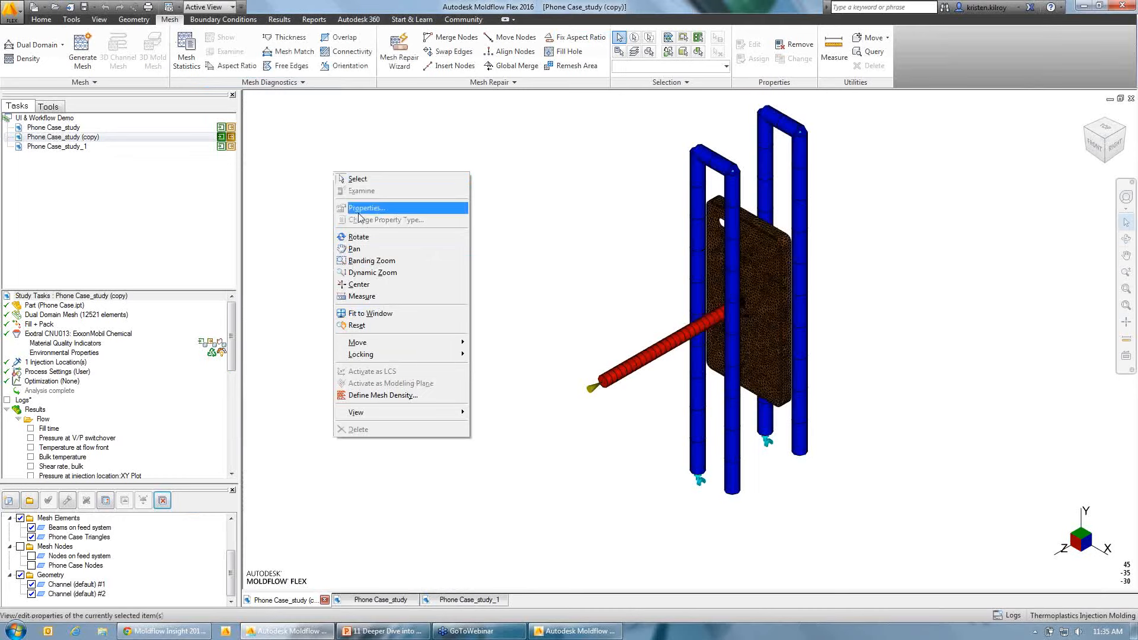
click(573, 220)
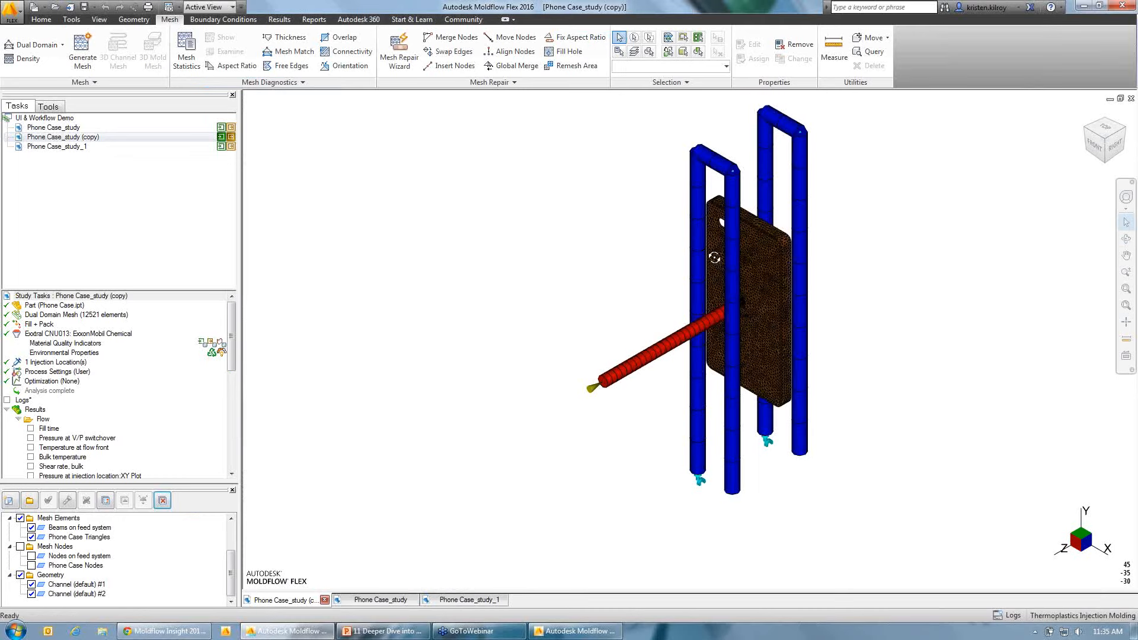
right_click(715, 259)
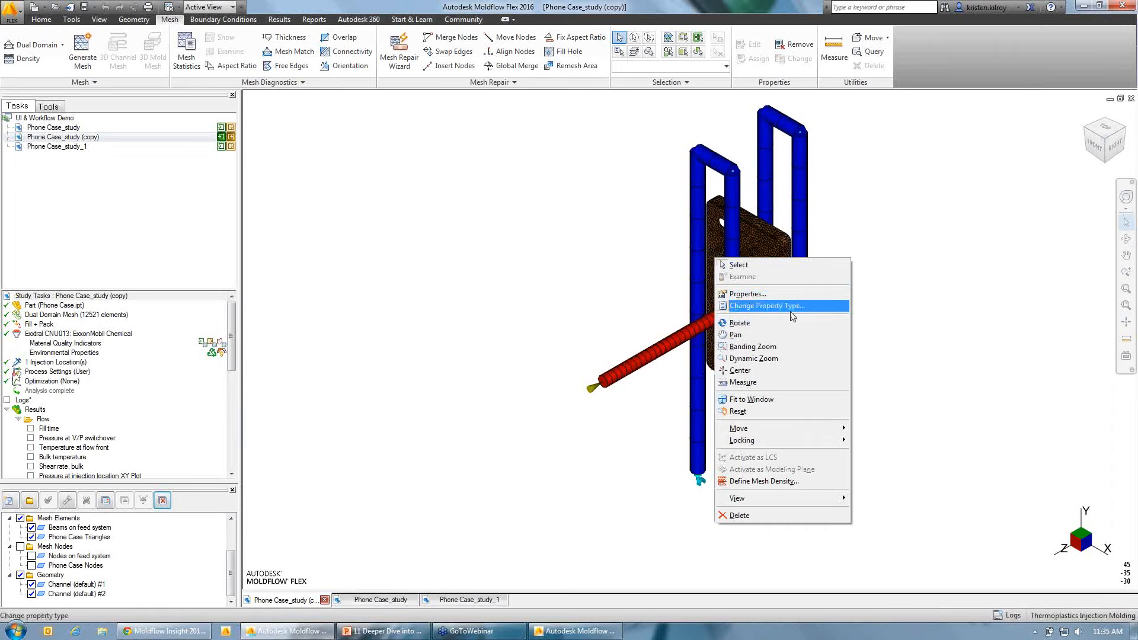
click(559, 297)
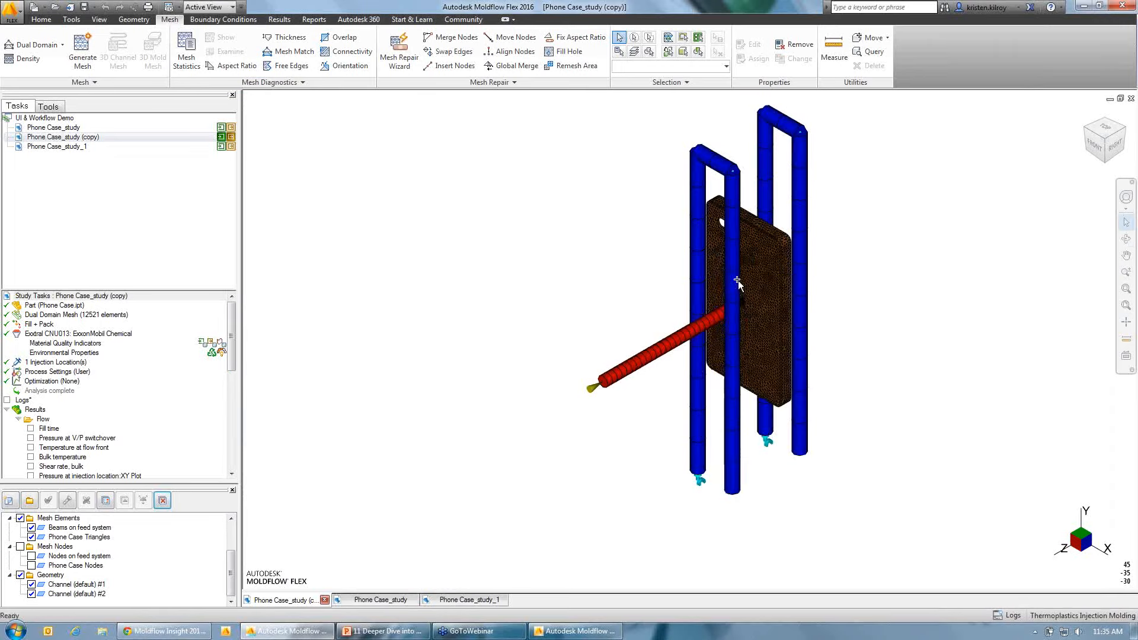
right_click(752, 252)
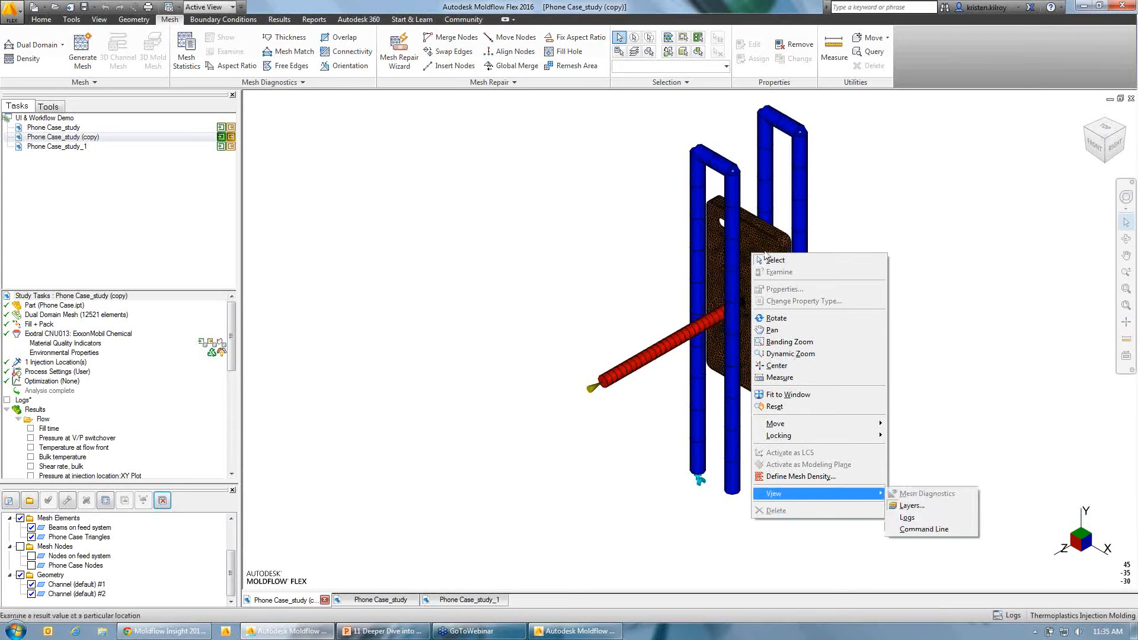
middle_drag(747, 249, 747, 249)
right_click(752, 234)
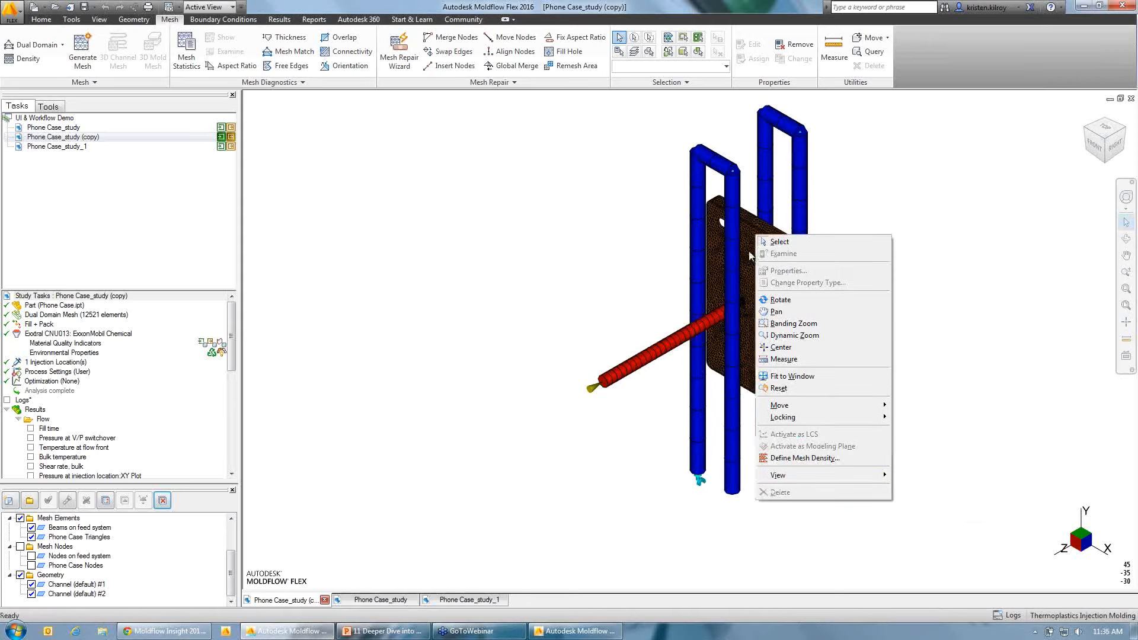
right_click(745, 238)
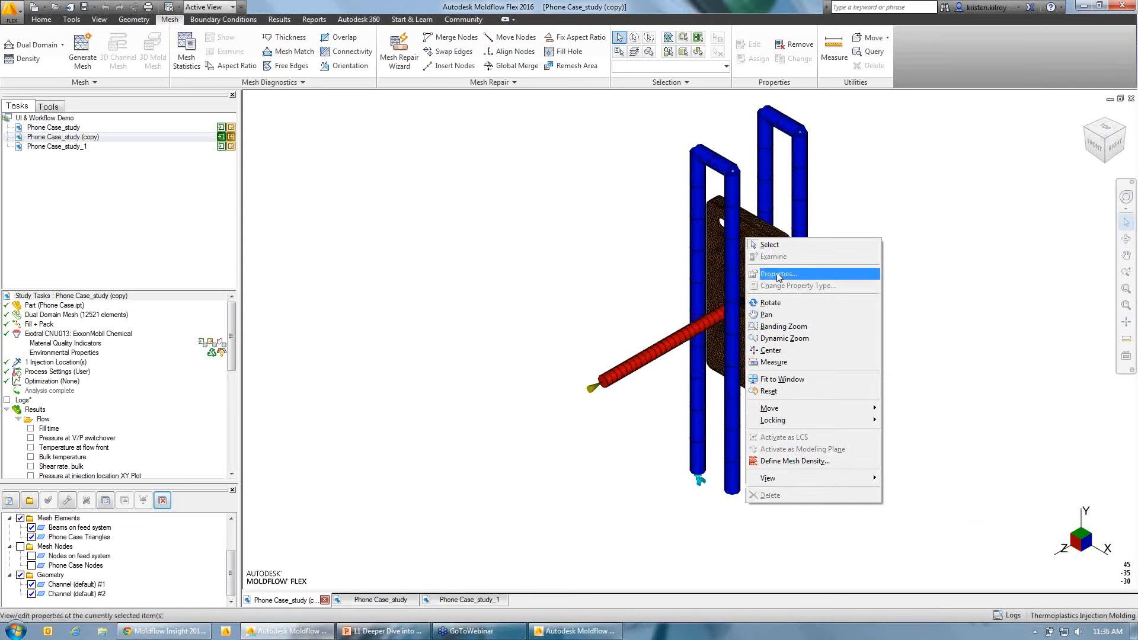
click(753, 232)
click(752, 255)
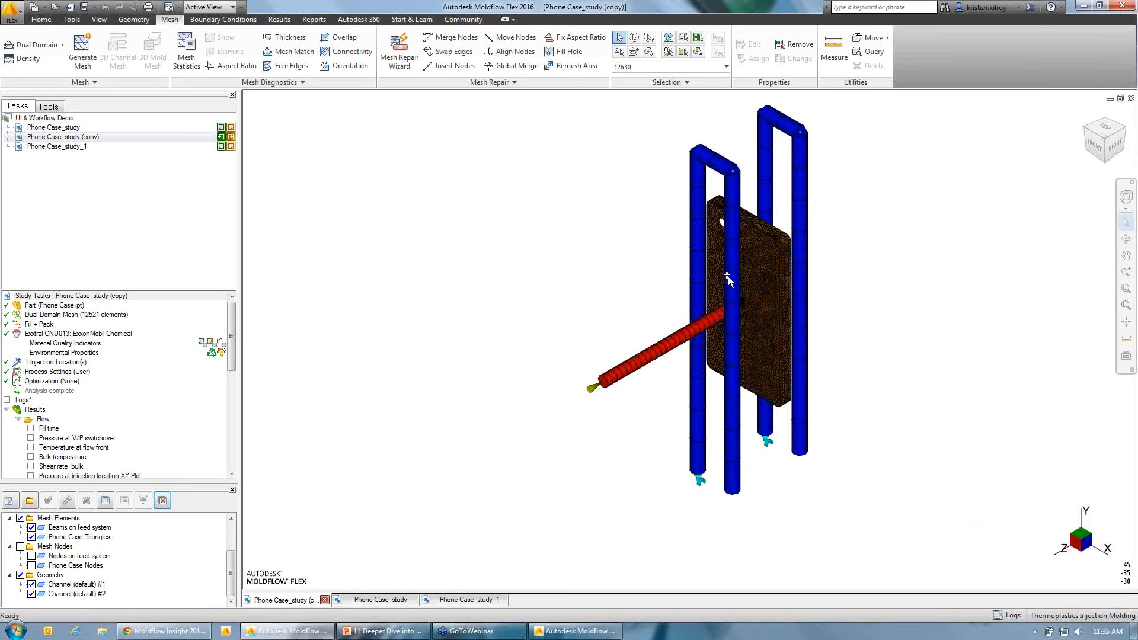
Step: Select the red hot sprue feeding the phone case and open its properties
right_click(726, 275)
click(708, 323)
right_click(694, 337)
click(659, 350)
right_click(659, 350)
click(689, 386)
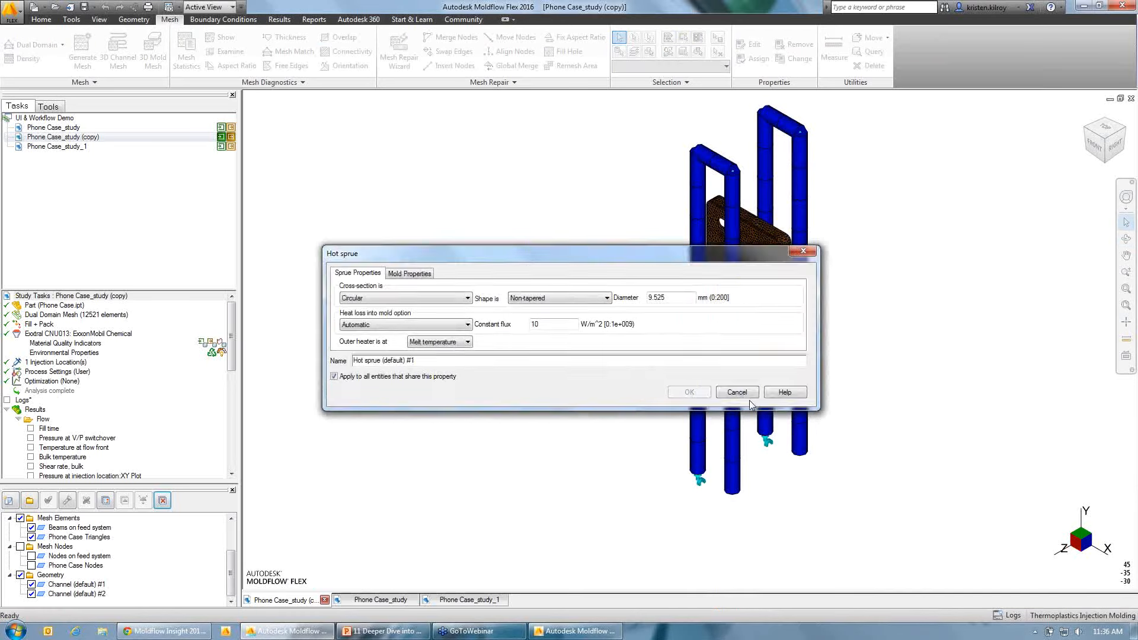
Step: Close the hot sprue properties, create a new layer folder, and move the Phone Case Triangles and Phone Case layers into it
click(734, 391)
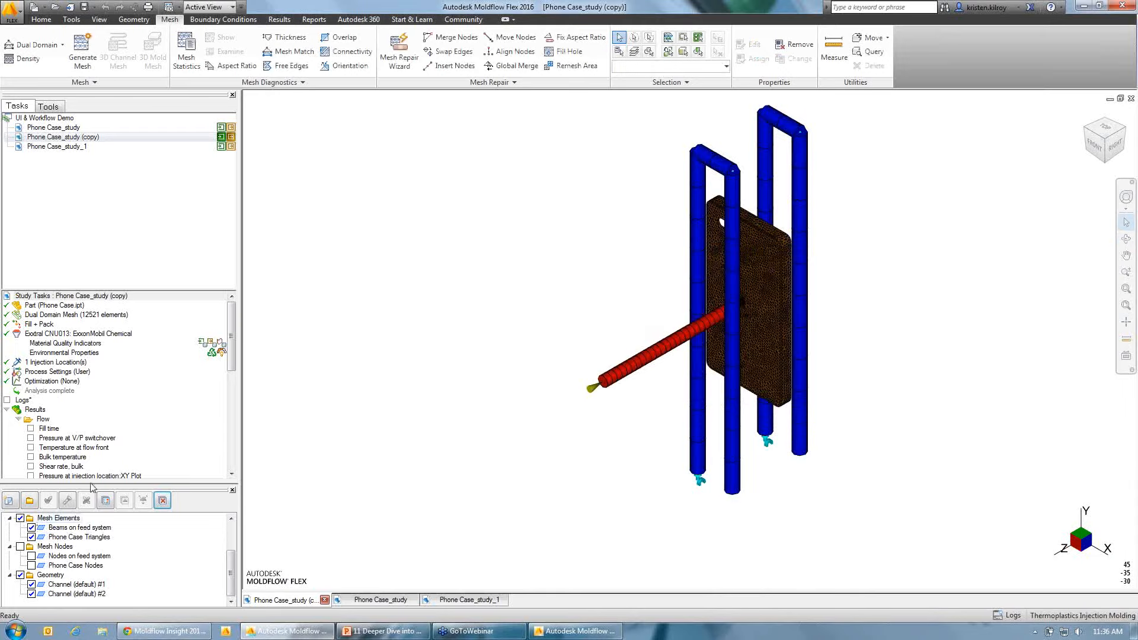
drag(90, 481, 98, 391)
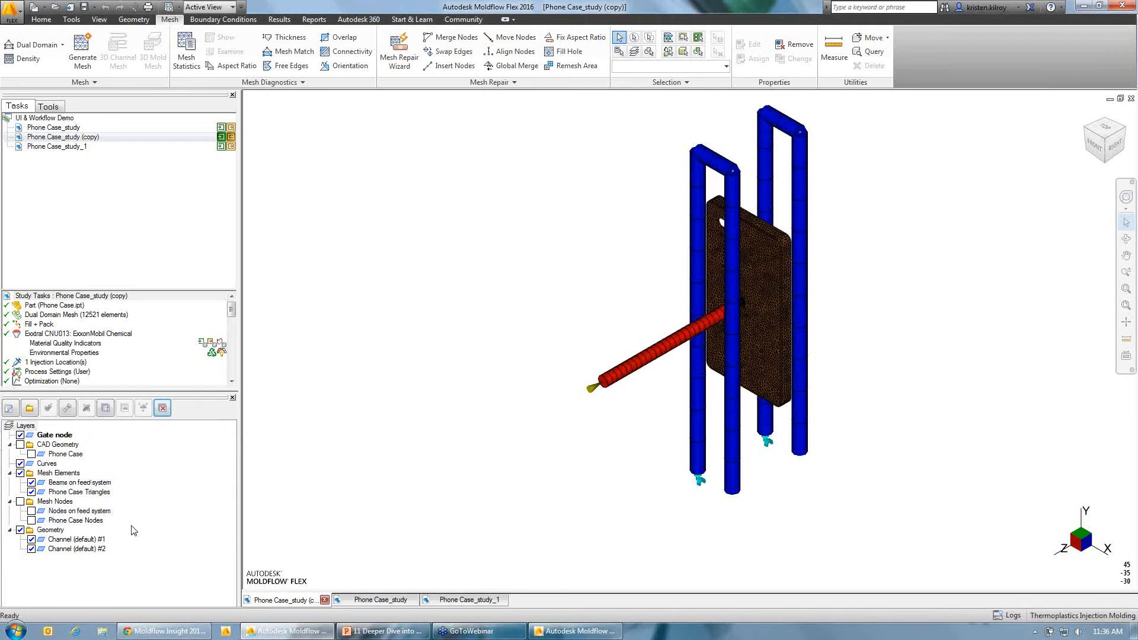
click(29, 408)
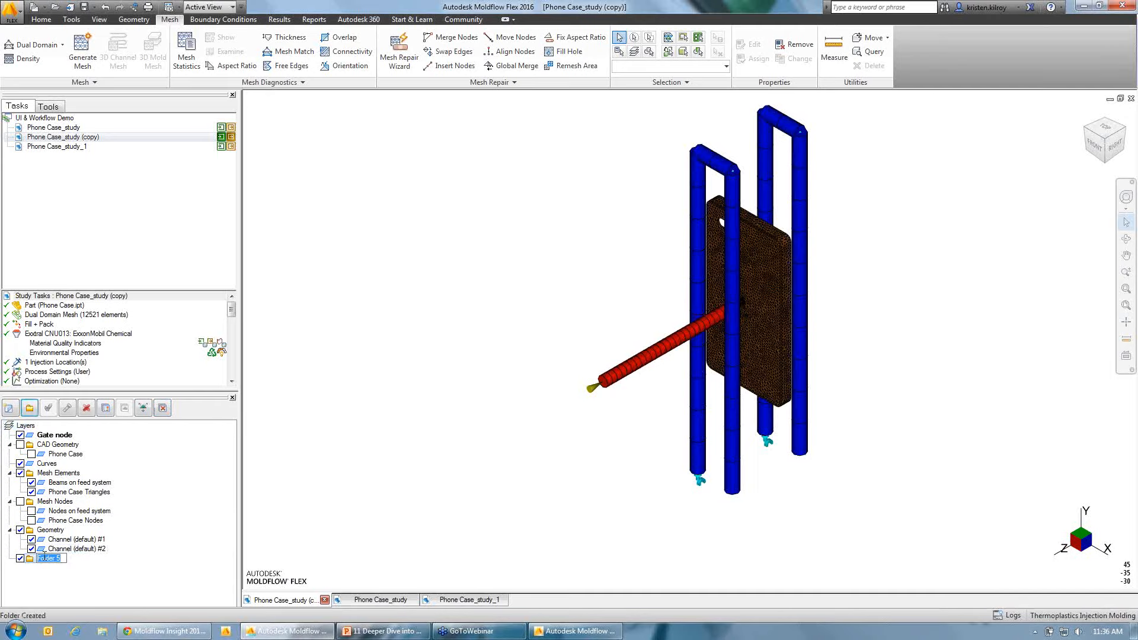
click(58, 551)
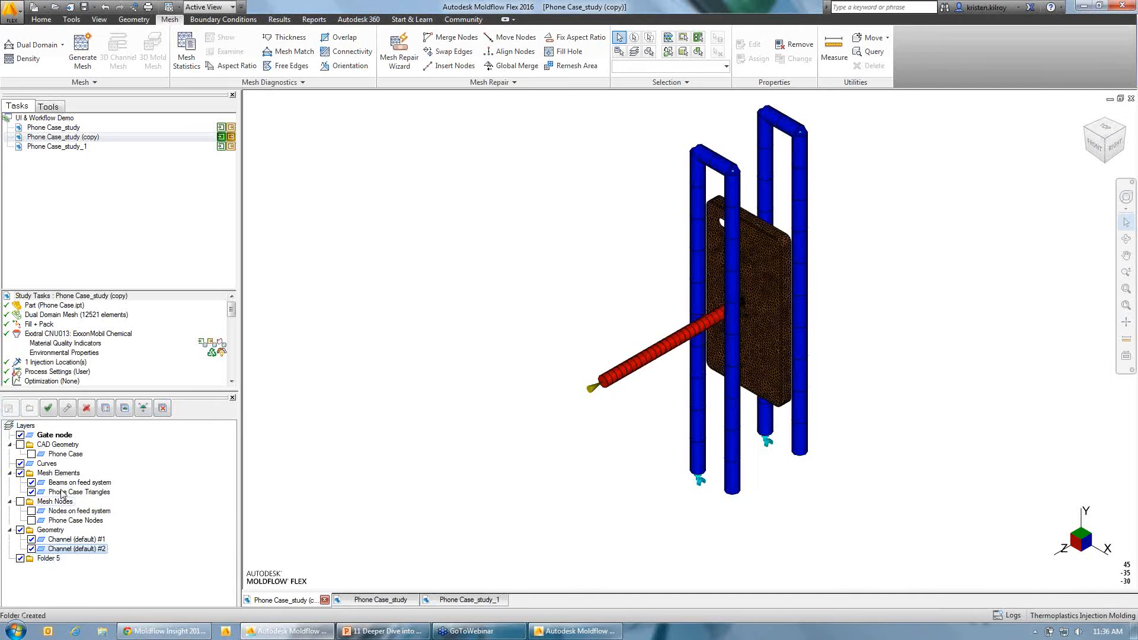
drag(72, 564, 49, 559)
drag(59, 454, 56, 557)
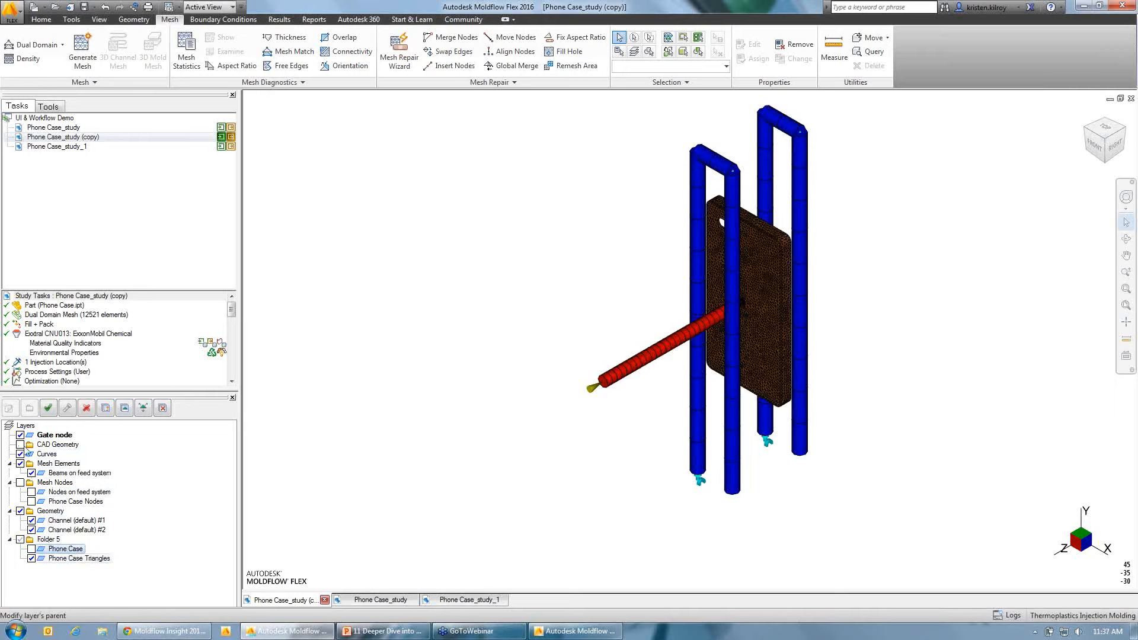
Step: Toggle the visibility of the Geometry layer folder off and on, and set its node display color to cyan
click(20, 511)
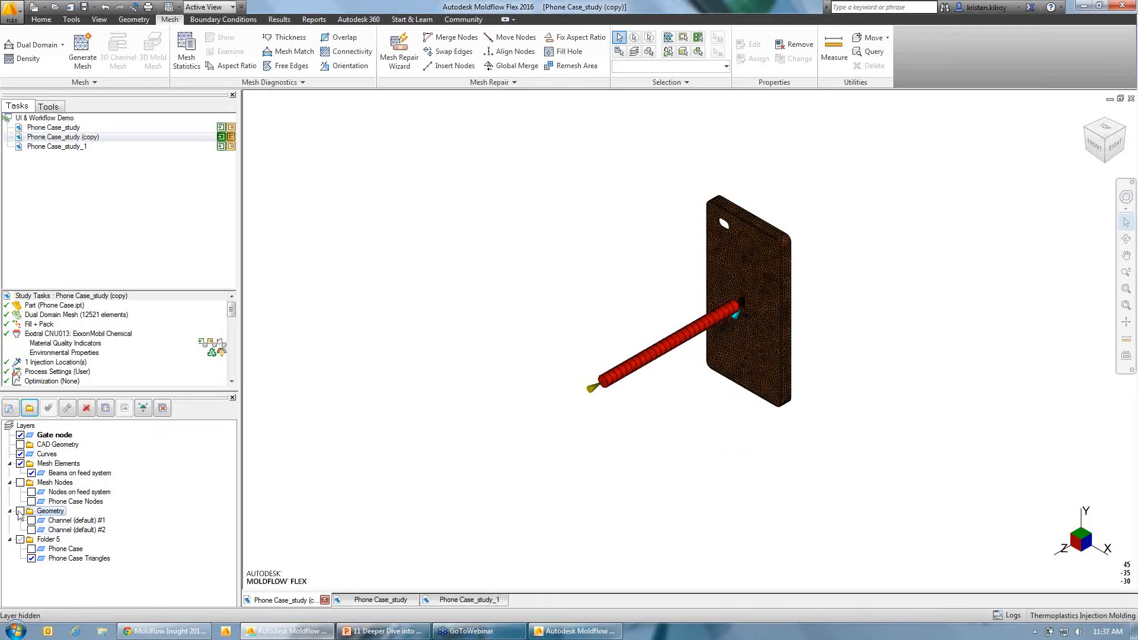
click(20, 511)
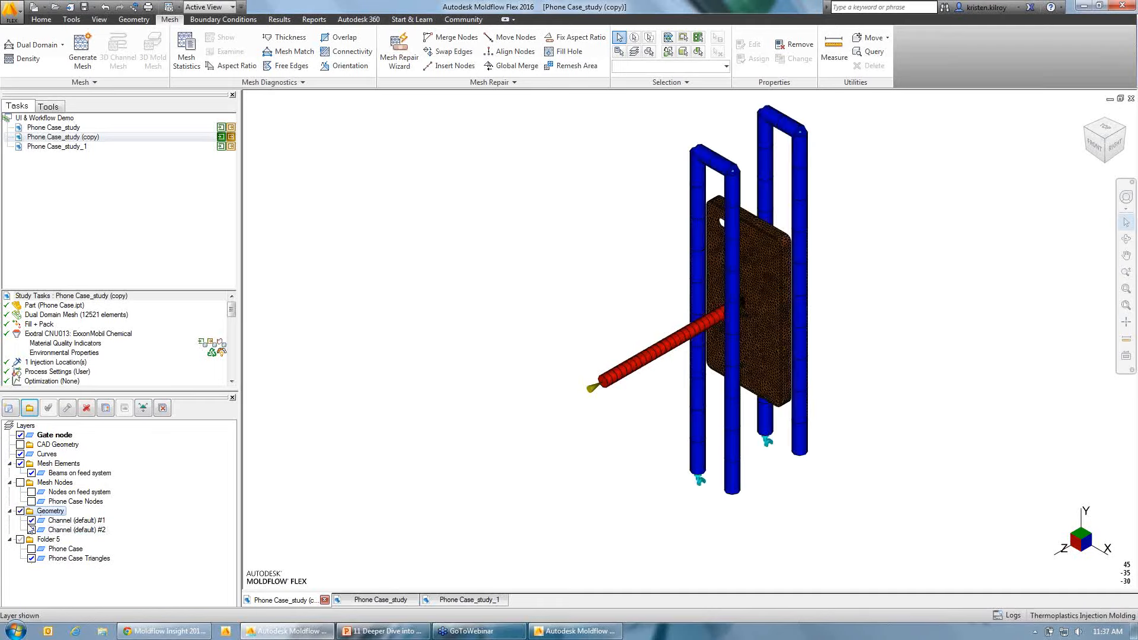
right_click(45, 510)
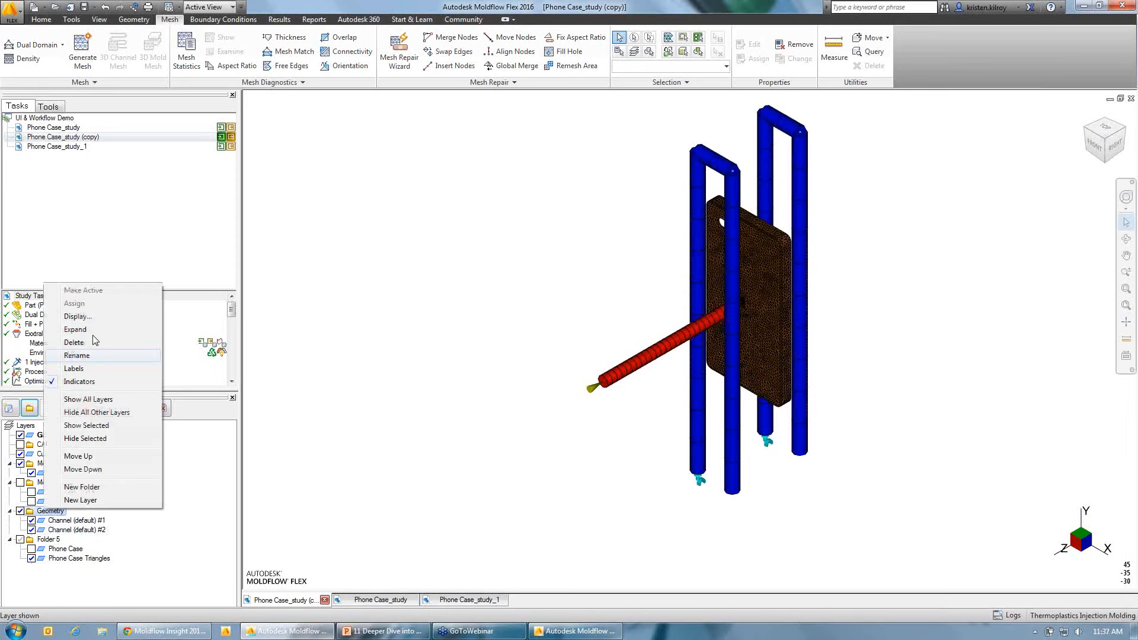
click(246, 450)
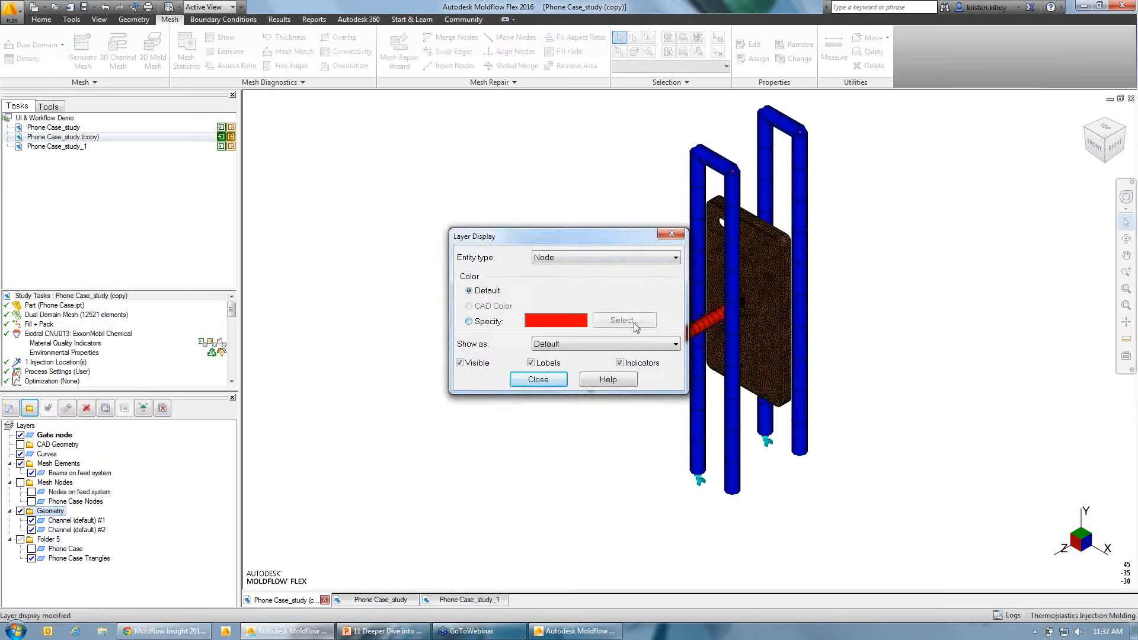
click(615, 325)
click(625, 233)
click(459, 396)
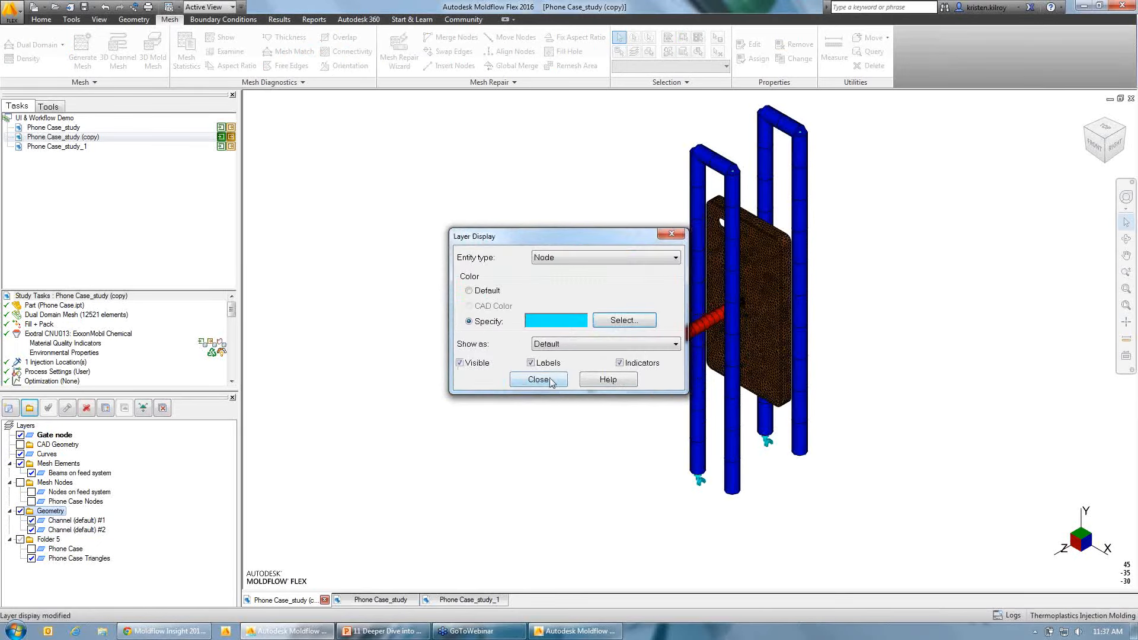
click(538, 379)
Step: Hide the Geometry layer folder and show it again
click(76, 529)
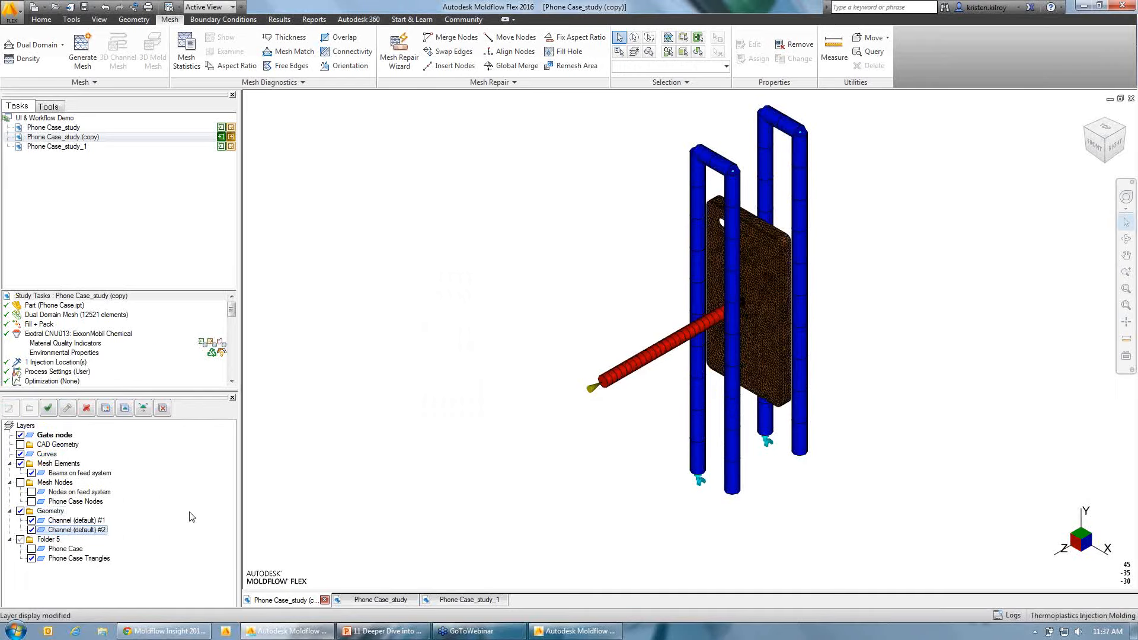
click(20, 511)
click(20, 512)
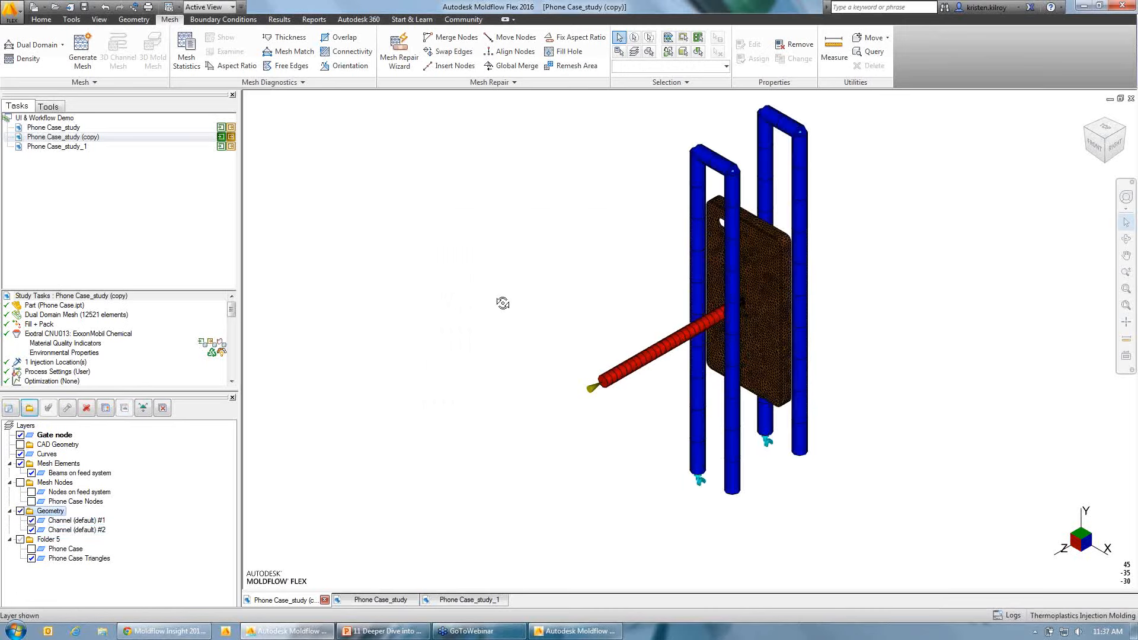
Step: Rotate and inspect the models of Phone Case_study (copy), Phone Case_study_1 and Phone Case_study, and return to the copied study
mouse_move(503, 303)
middle_down()
mouse_move(732, 240)
mouse_move(652, 254)
mouse_move(654, 332)
mouse_move(561, 295)
mouse_move(769, 406)
middle_up()
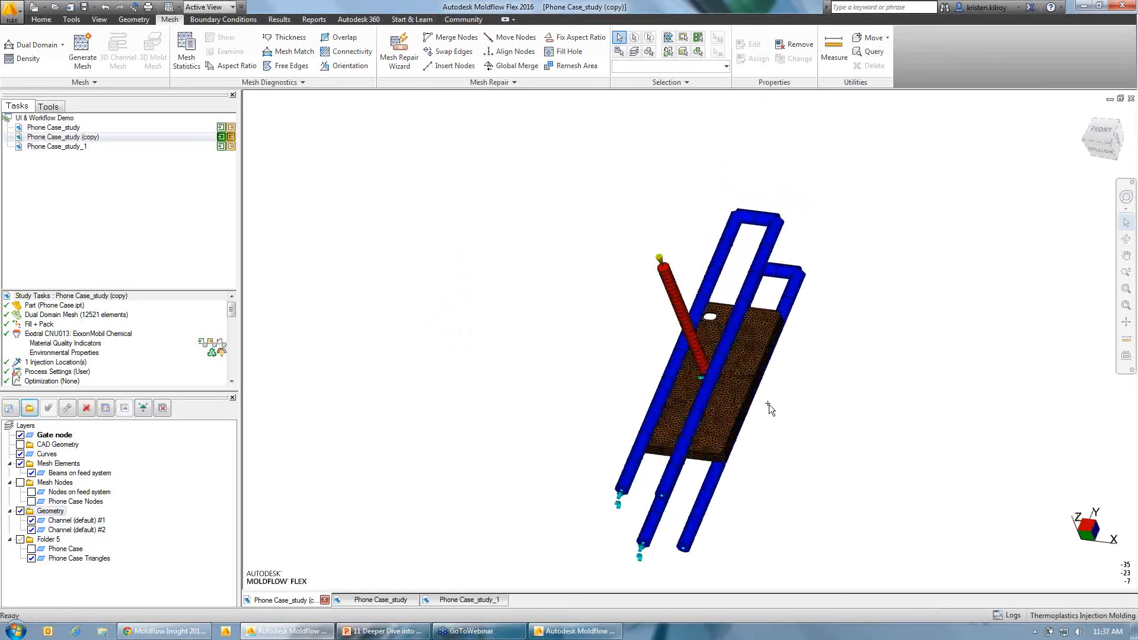
scroll(770, 404, up, 2)
scroll(768, 404, up, 1)
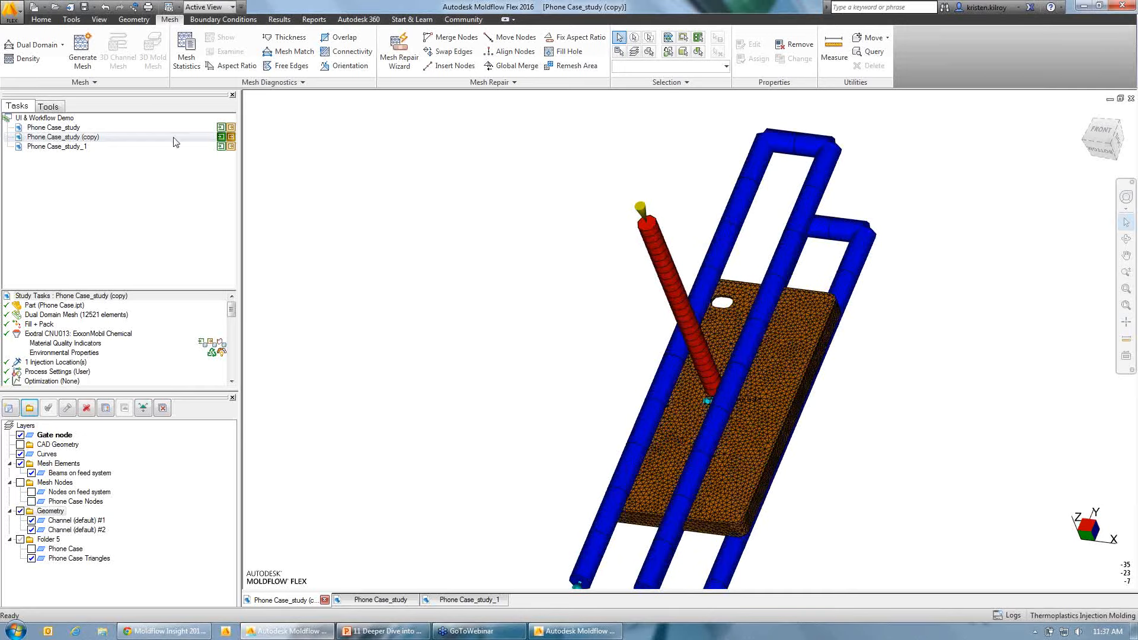
click(55, 149)
click(54, 148)
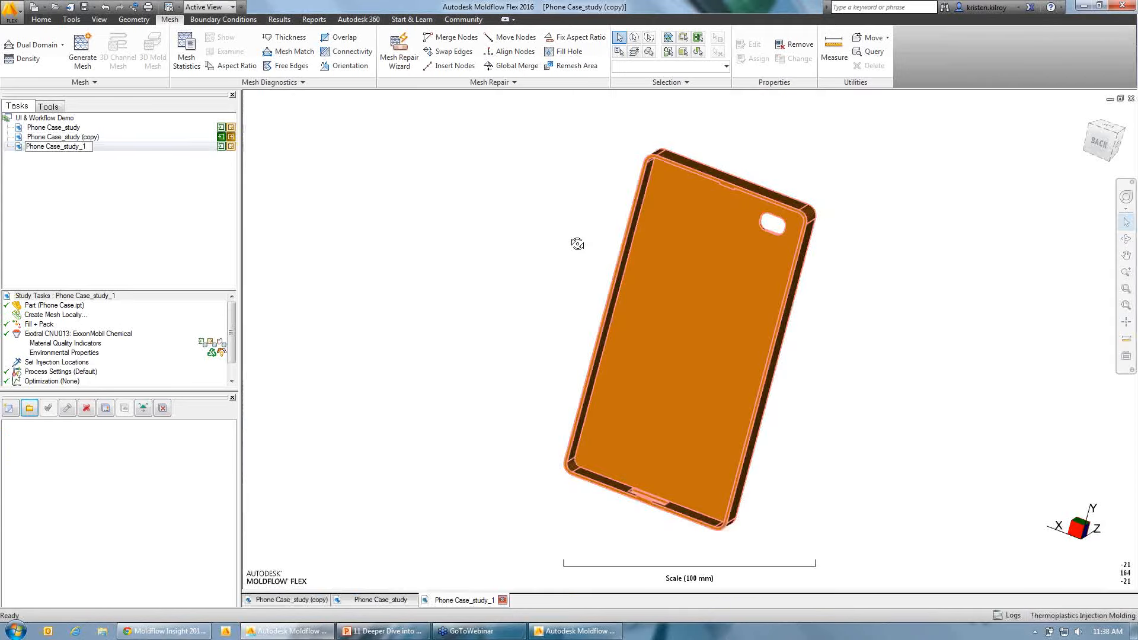
mouse_move(577, 243)
middle_down()
mouse_move(580, 234)
mouse_move(624, 368)
mouse_move(501, 433)
mouse_move(603, 399)
mouse_move(592, 407)
middle_up()
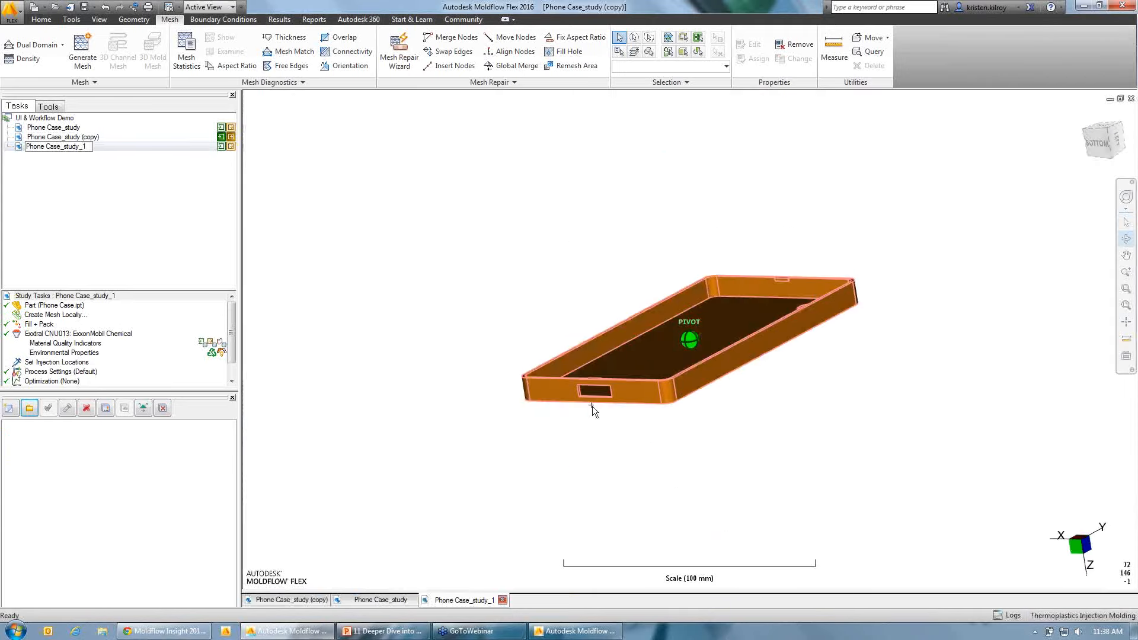
click(359, 601)
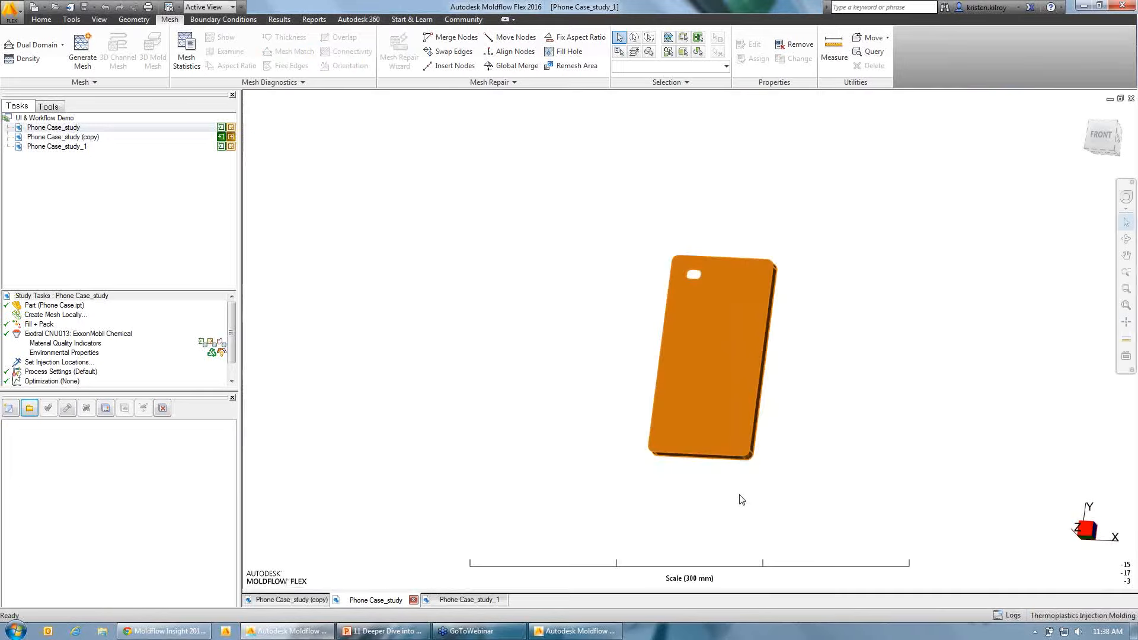
middle_drag(750, 462, 732, 267)
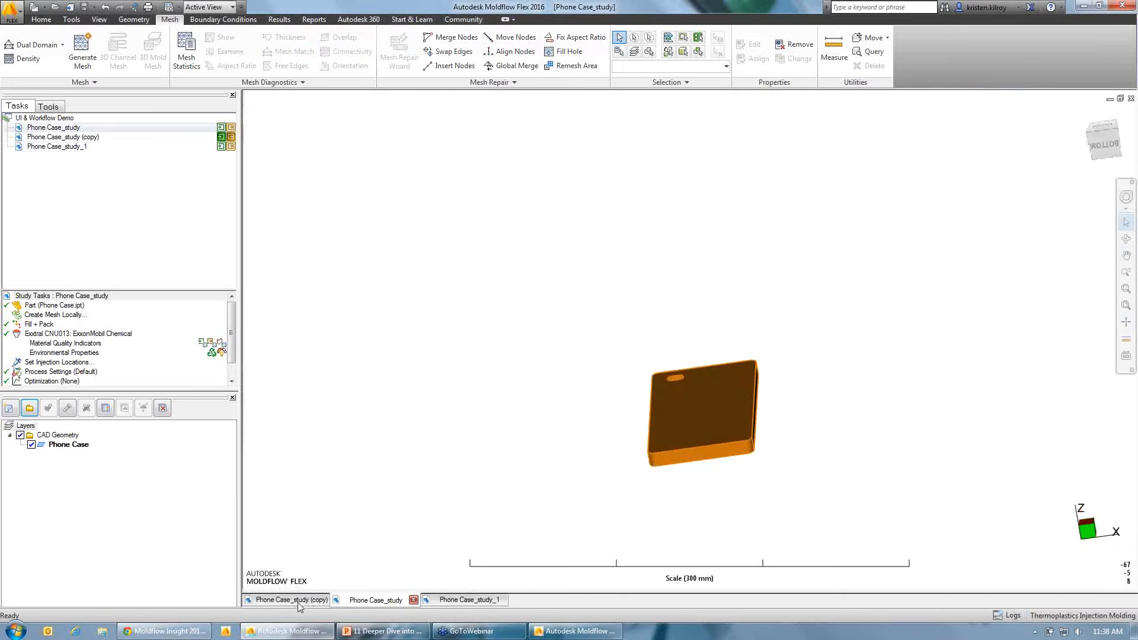
click(299, 601)
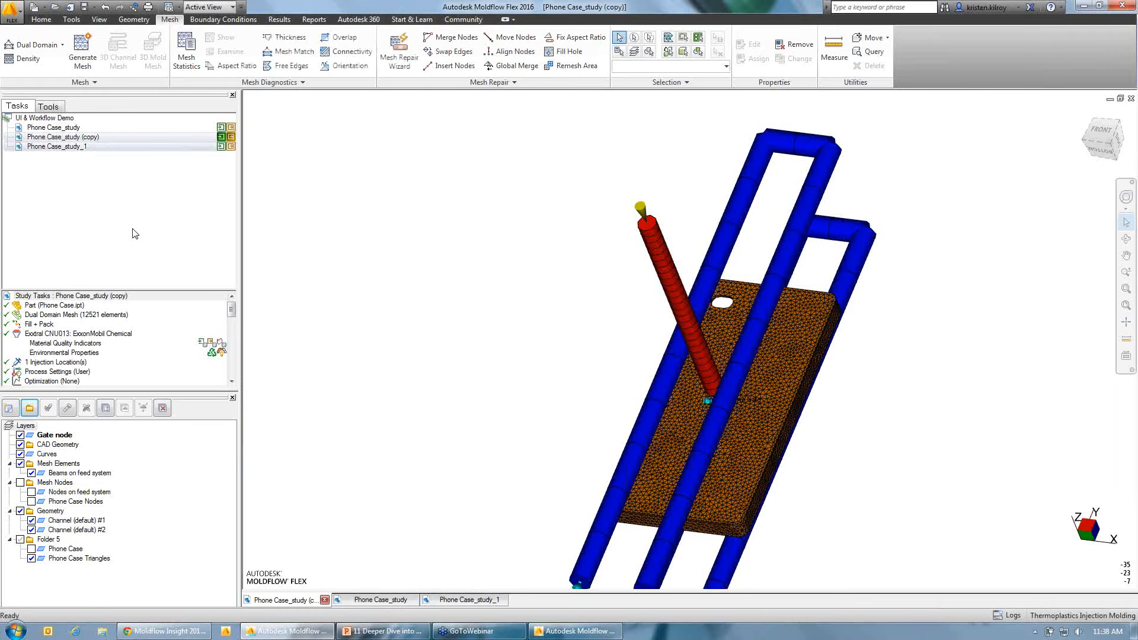
Step: Copy the study settings of Phone Case_study (copy)
right_click(105, 142)
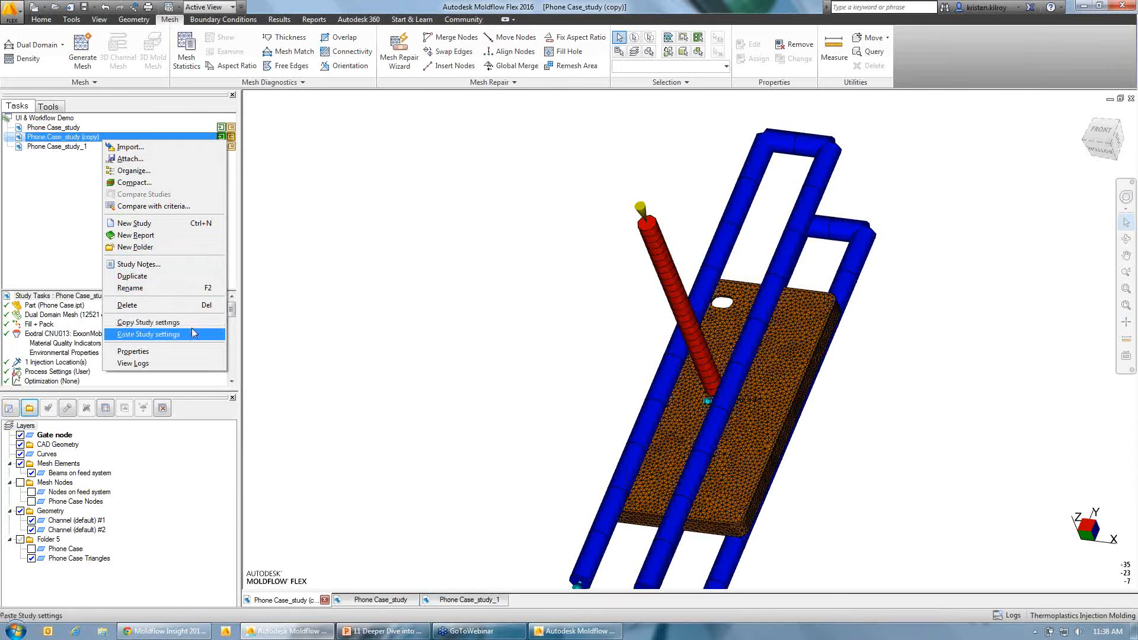
click(190, 326)
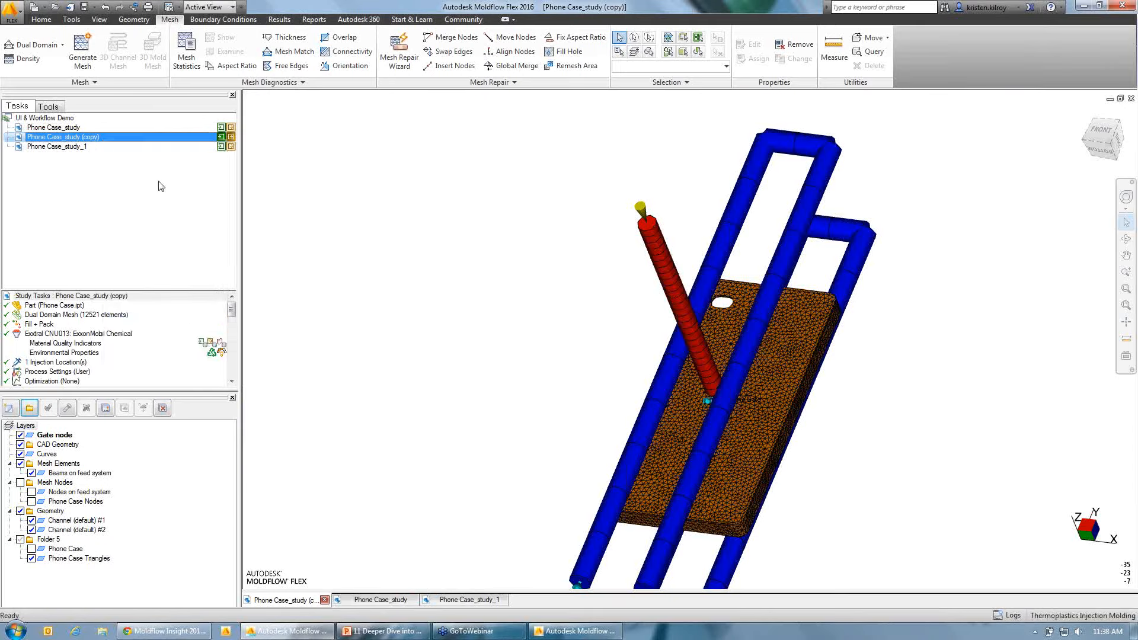
Step: Select Phone Case_study and Phone Case_study_1 together and check which context commands are available for both studies
click(149, 147)
click(128, 129)
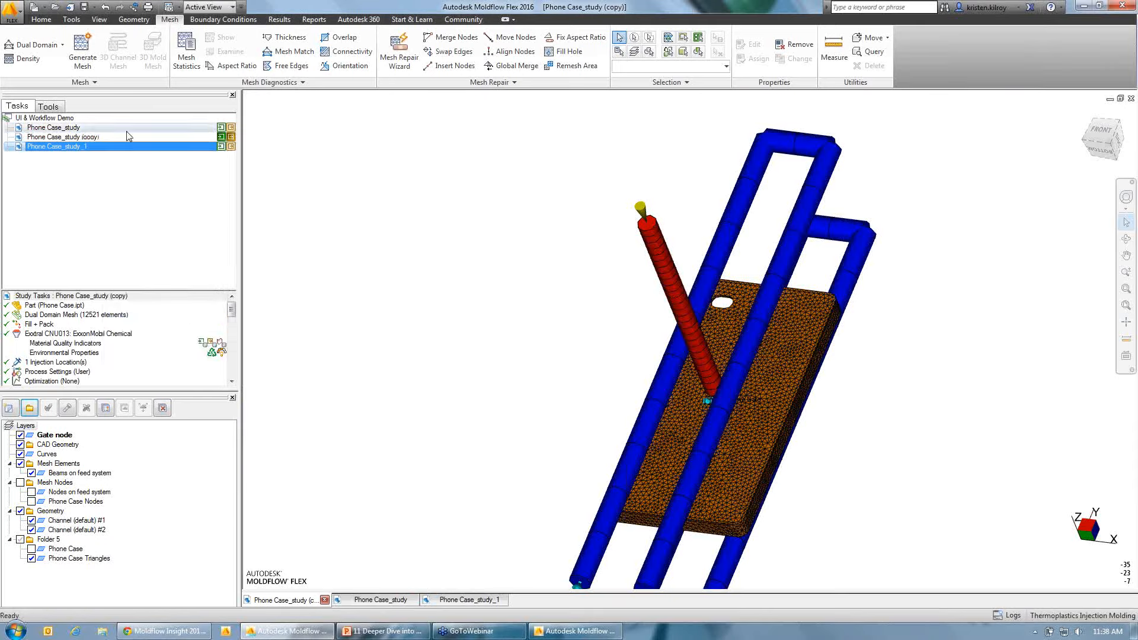
ctrl+click(122, 148)
right_click(119, 147)
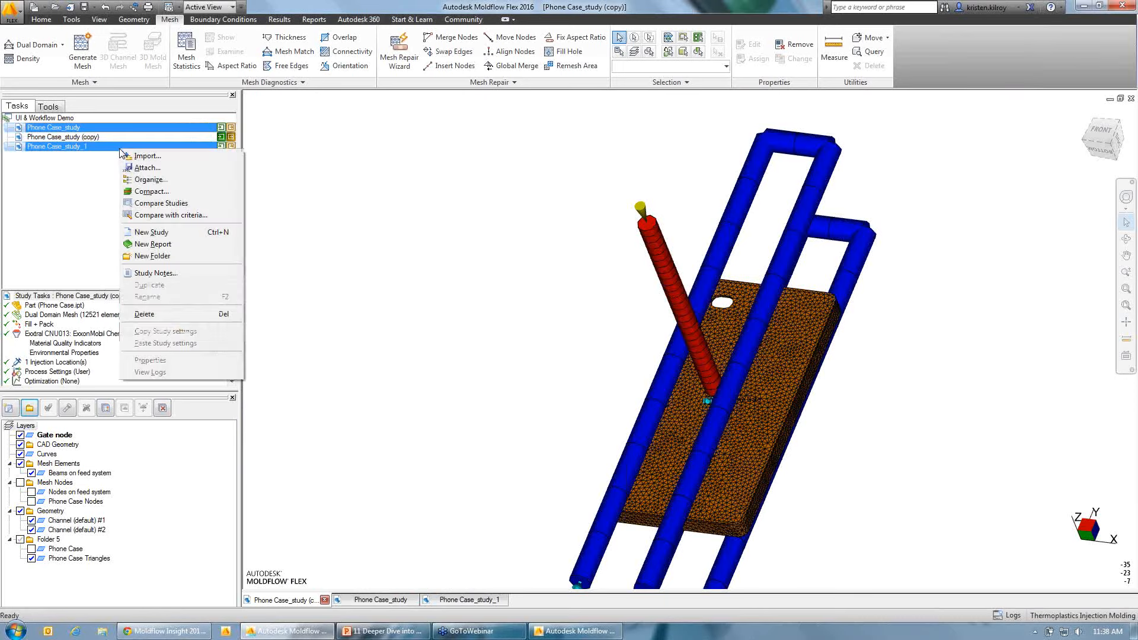
click(107, 157)
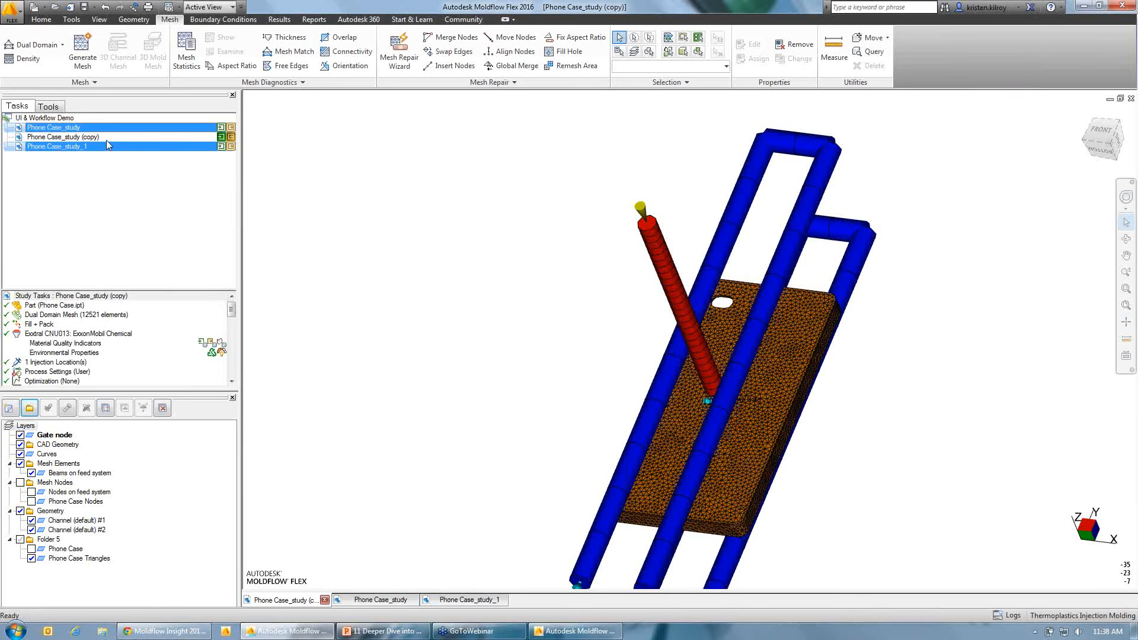
Step: Paste the copied process settings into Phone Case_study_1, adding "Iteration 1" to the study note
click(105, 147)
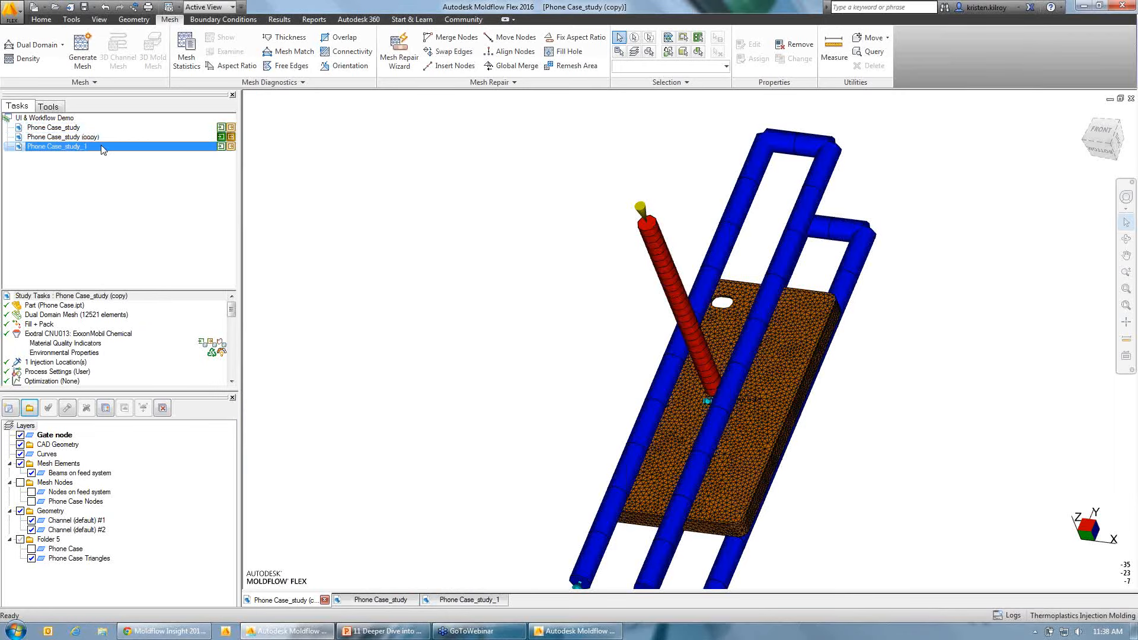
right_click(103, 150)
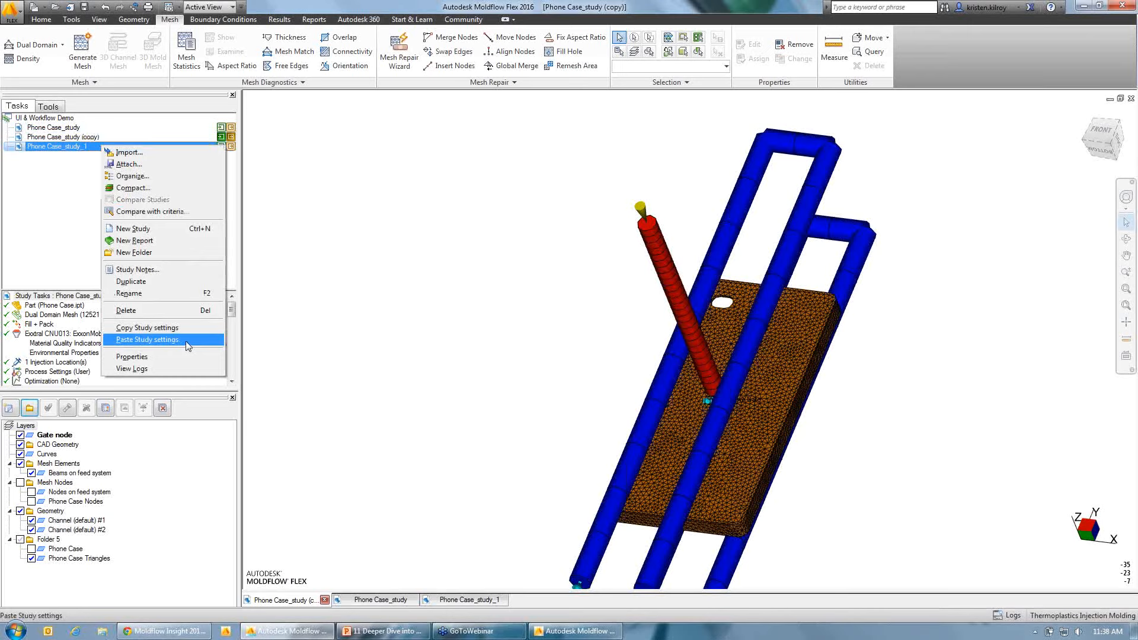
click(186, 340)
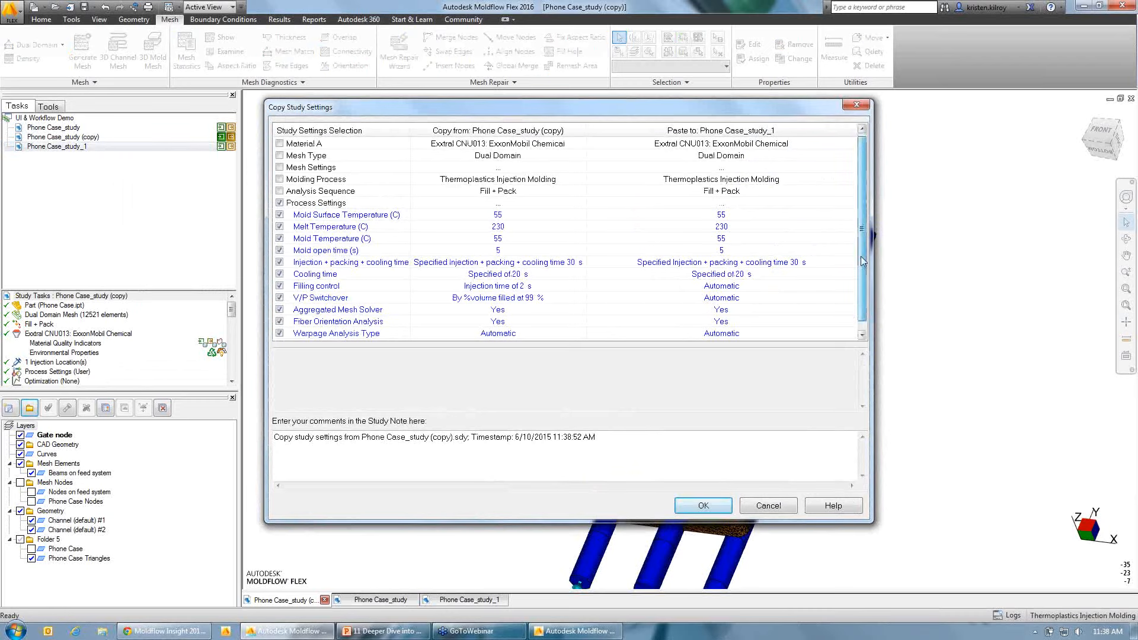
scroll(862, 267, down, 1)
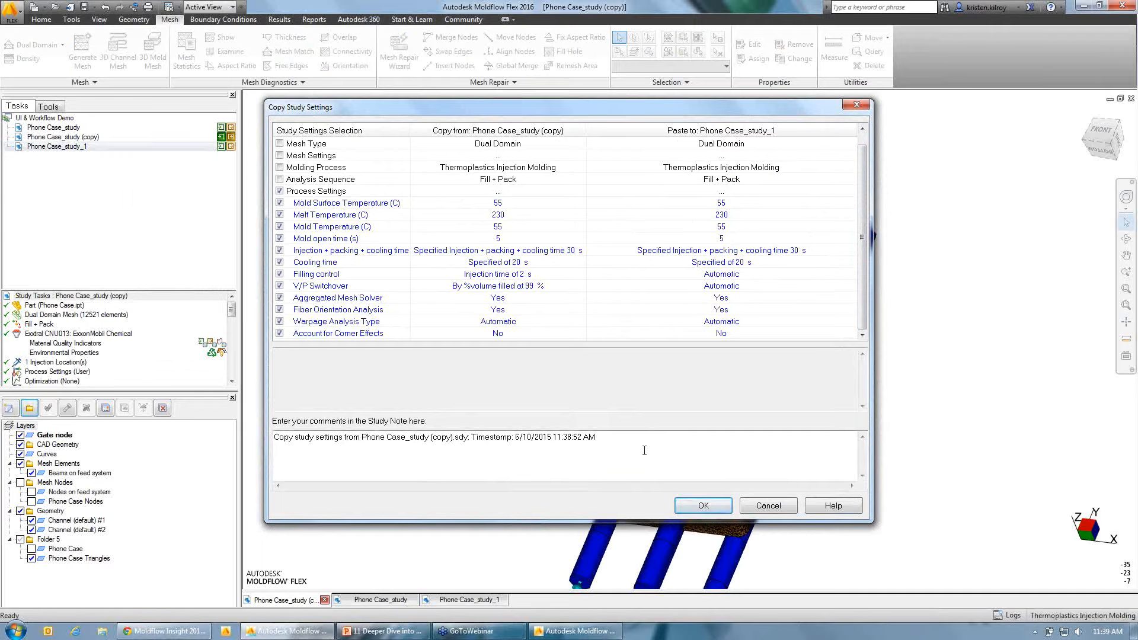
key(Return)
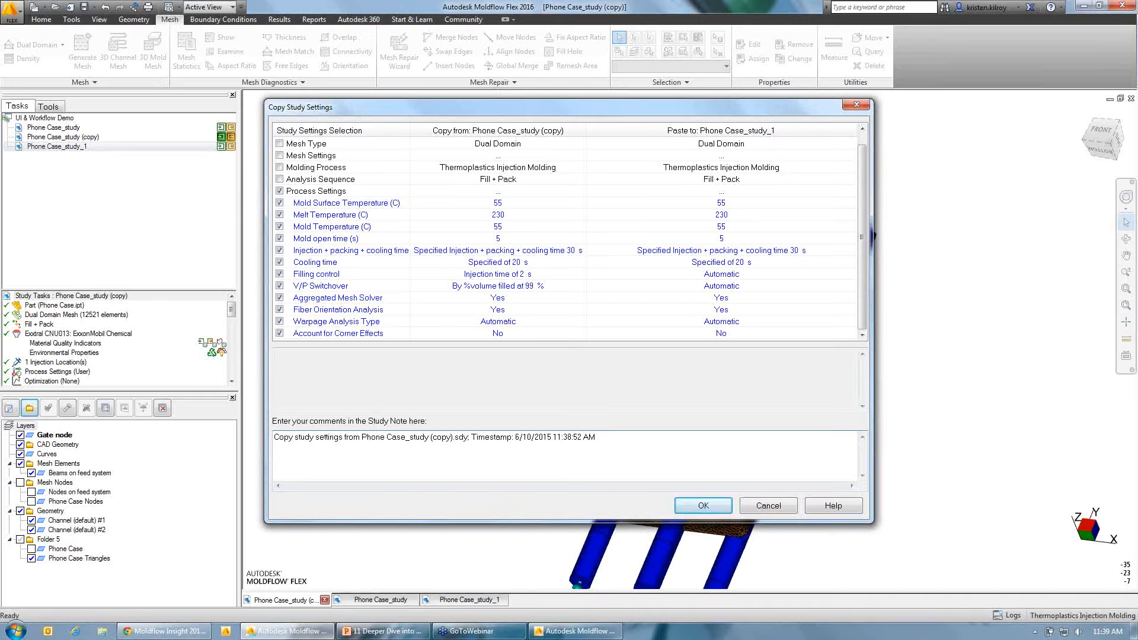
text(Iteration 1)
click(704, 504)
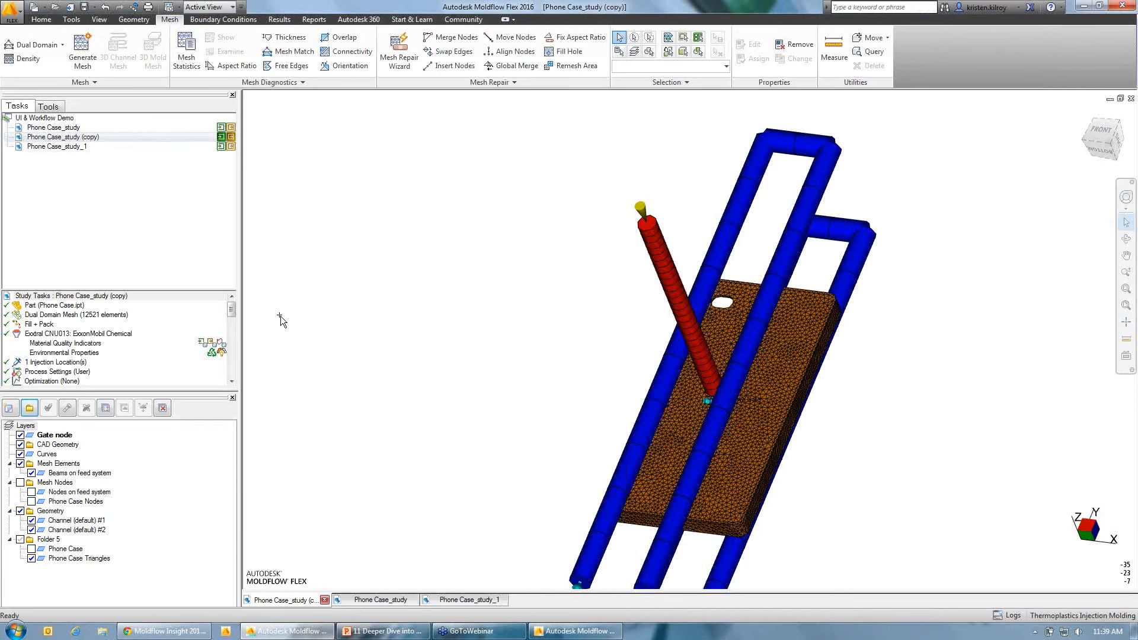
Step: Bring up Phone Case_study_1 to check its process settings, and switch to Phone Case_study
click(142, 148)
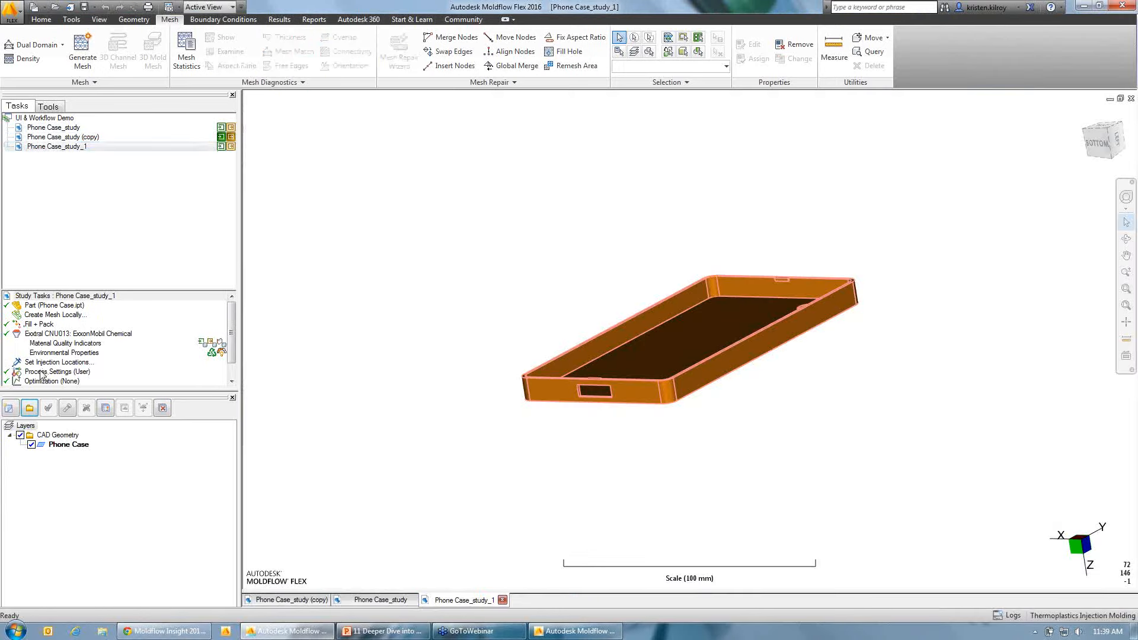
click(41, 372)
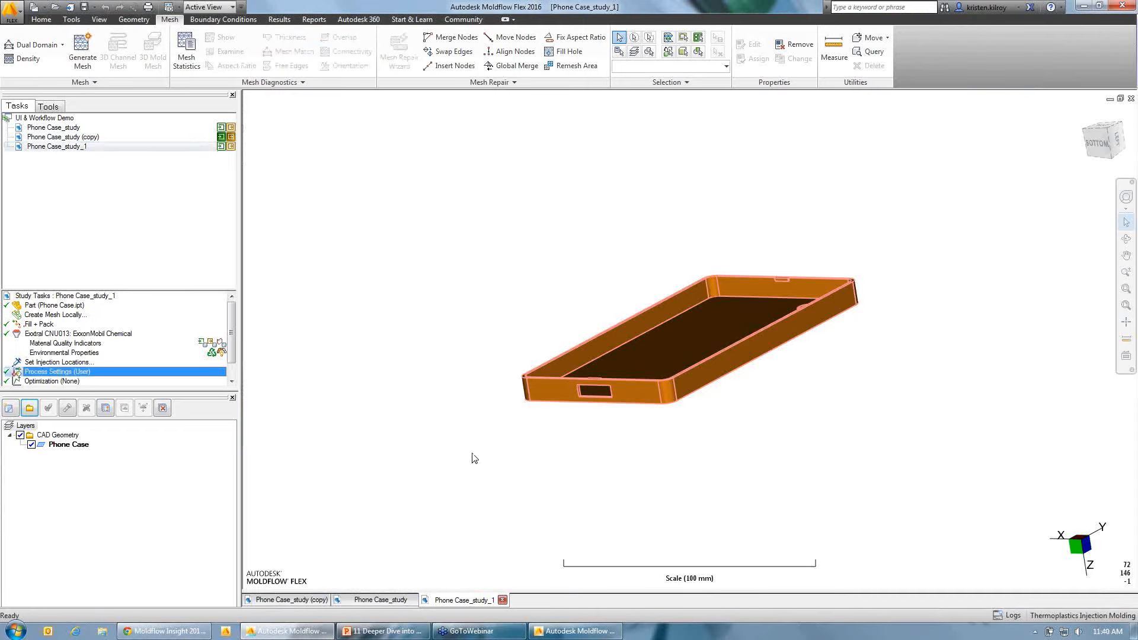
click(774, 417)
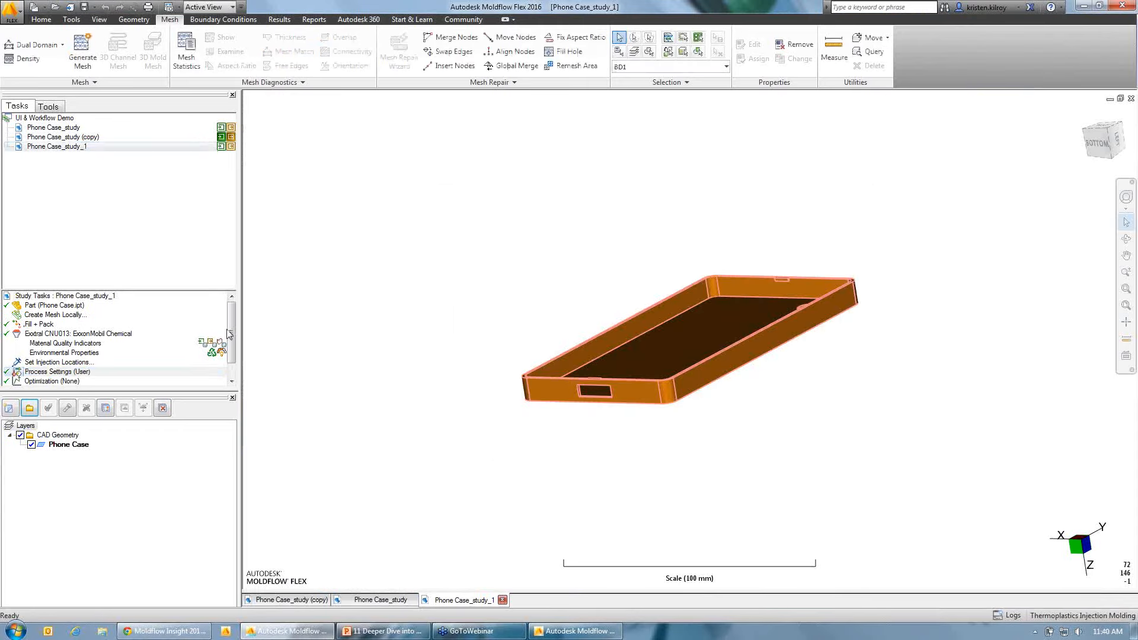
drag(235, 350, 230, 333)
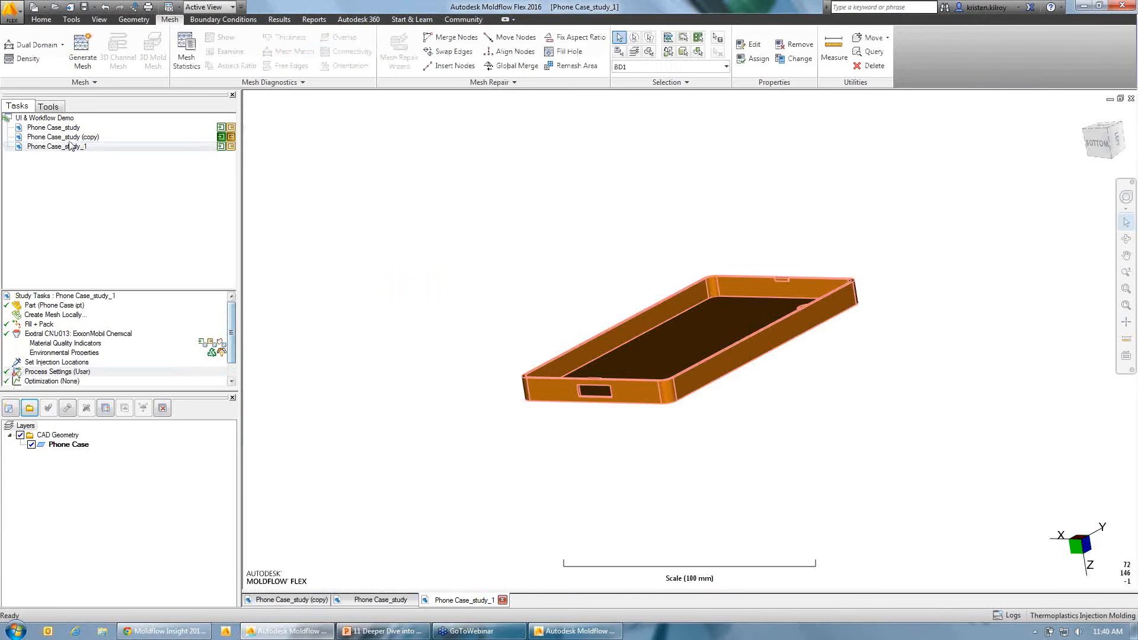
click(356, 603)
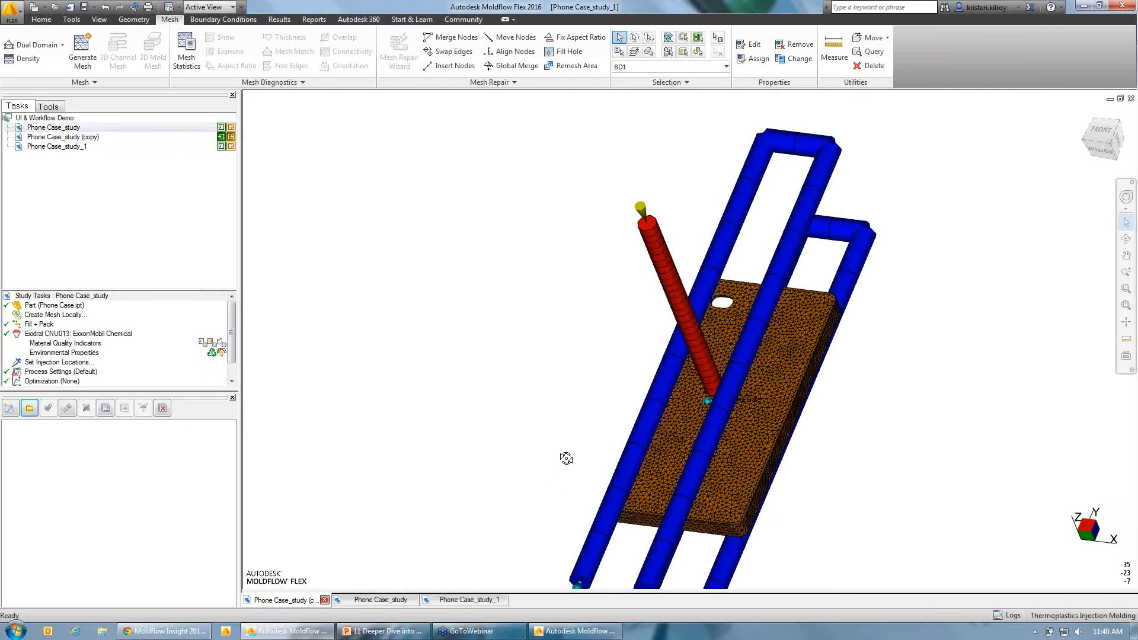
Step: Select the hot gate element where the feed system meets the phone case in Phone Case_study (copy)
mouse_move(566, 458)
middle_down()
mouse_move(686, 431)
mouse_move(631, 535)
mouse_move(348, 454)
middle_up()
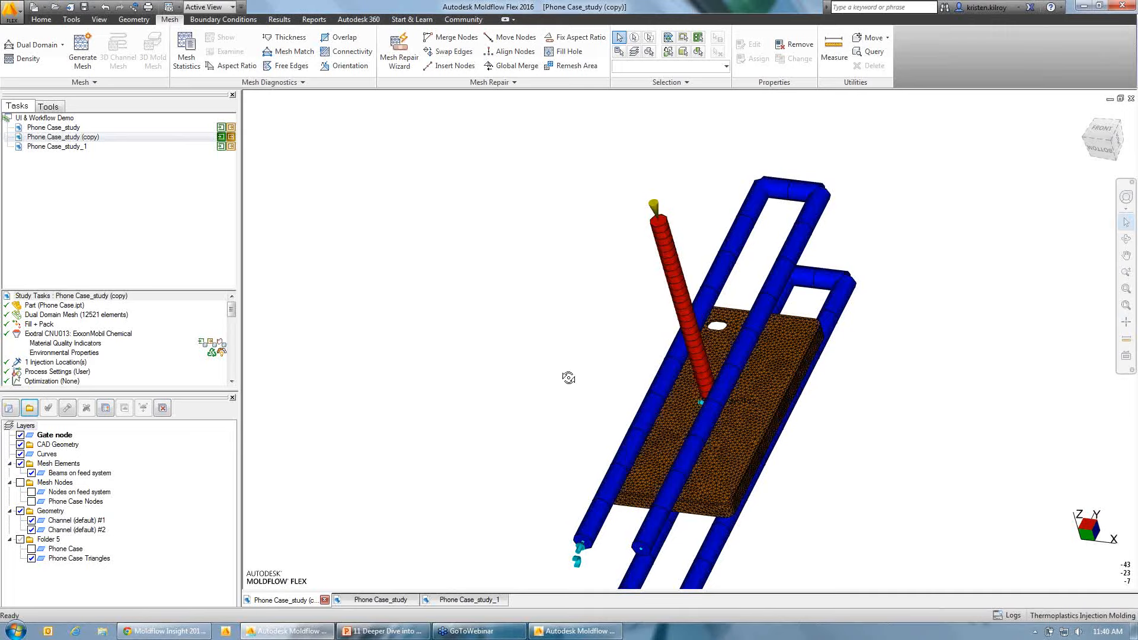
mouse_move(569, 378)
mouse_down()
mouse_move(589, 366)
mouse_move(778, 383)
mouse_move(806, 318)
mouse_move(945, 376)
mouse_up()
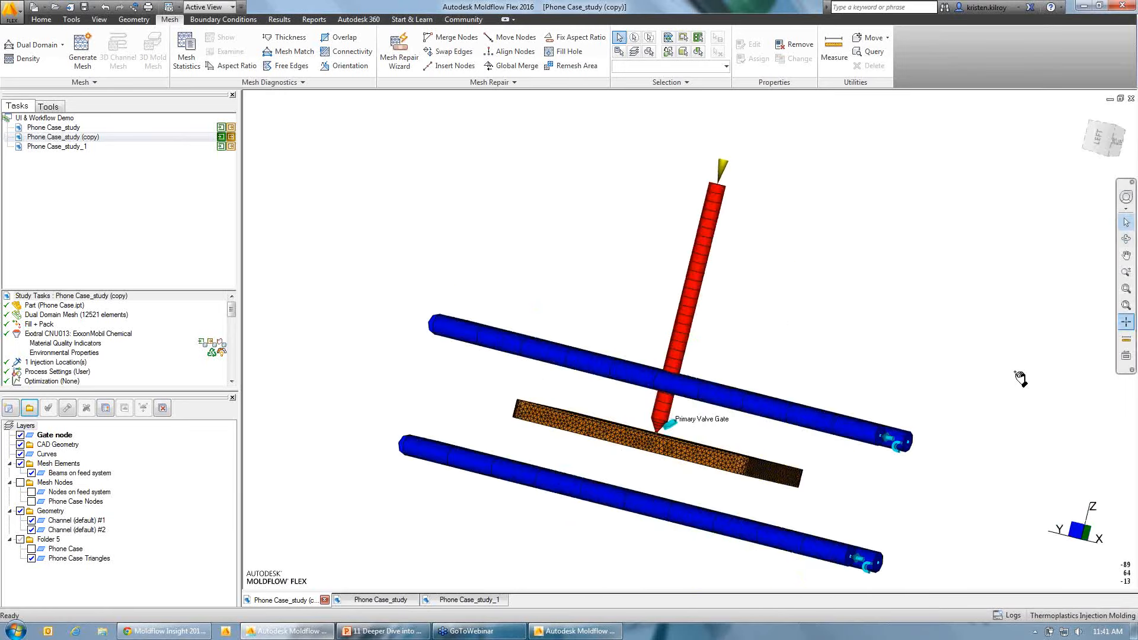
mouse_move(661, 433)
mouse_down()
mouse_move(697, 431)
mouse_move(706, 397)
mouse_move(650, 447)
mouse_move(701, 419)
mouse_move(700, 397)
mouse_up()
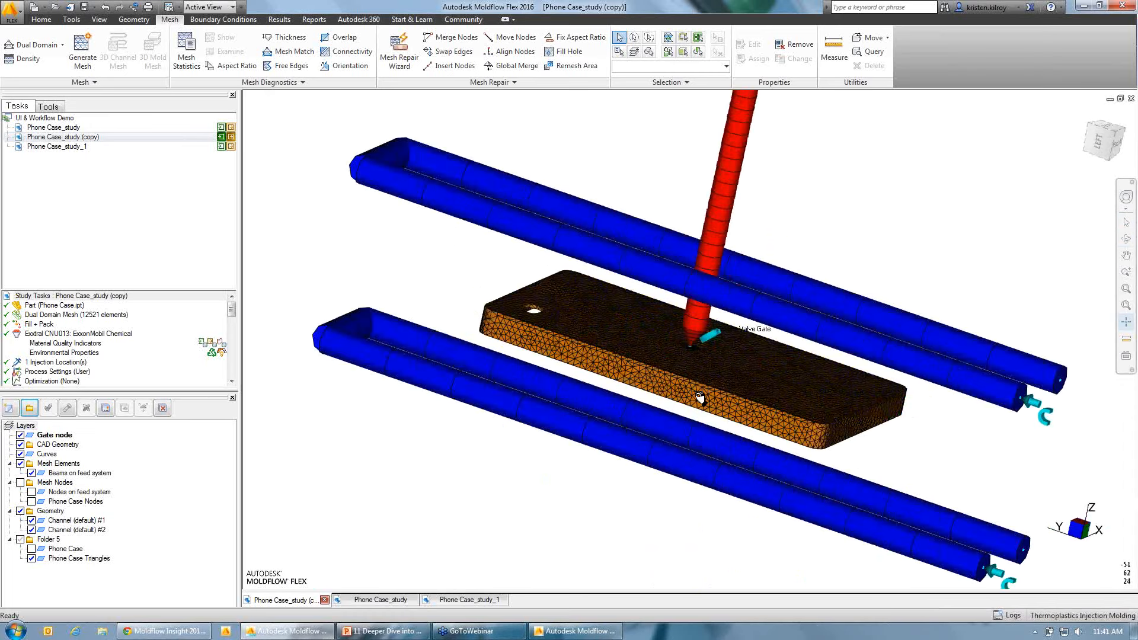
middle_drag(700, 397, 687, 371)
click(691, 380)
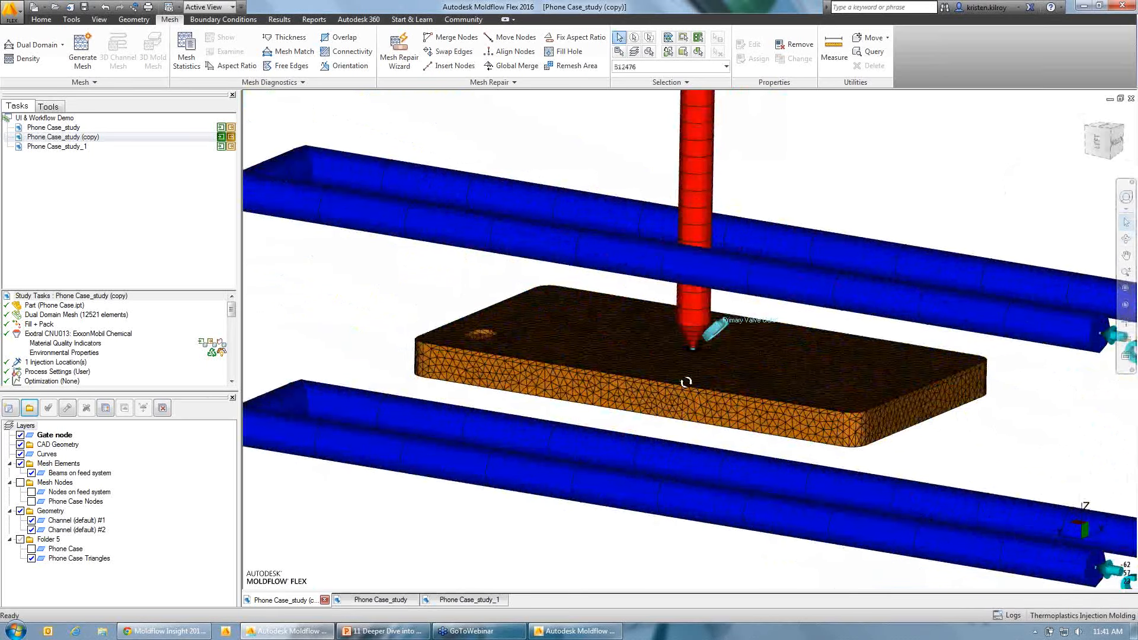
mouse_move(686, 382)
middle_down()
mouse_move(773, 326)
mouse_move(694, 360)
middle_up()
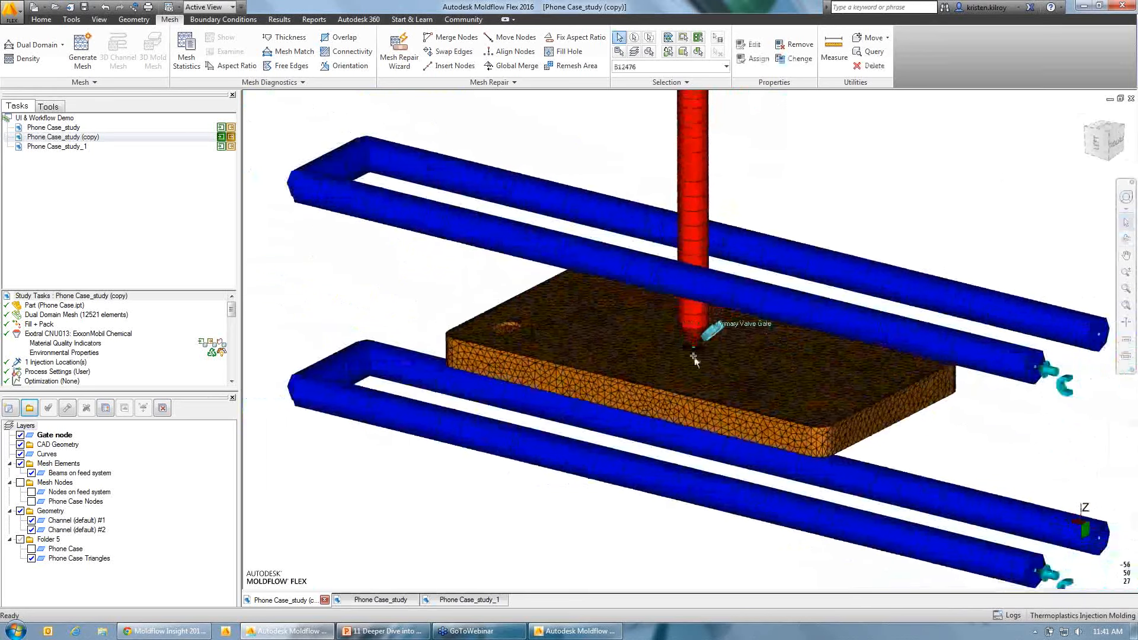
scroll(697, 351, up, 2)
right_click(696, 349)
click(723, 390)
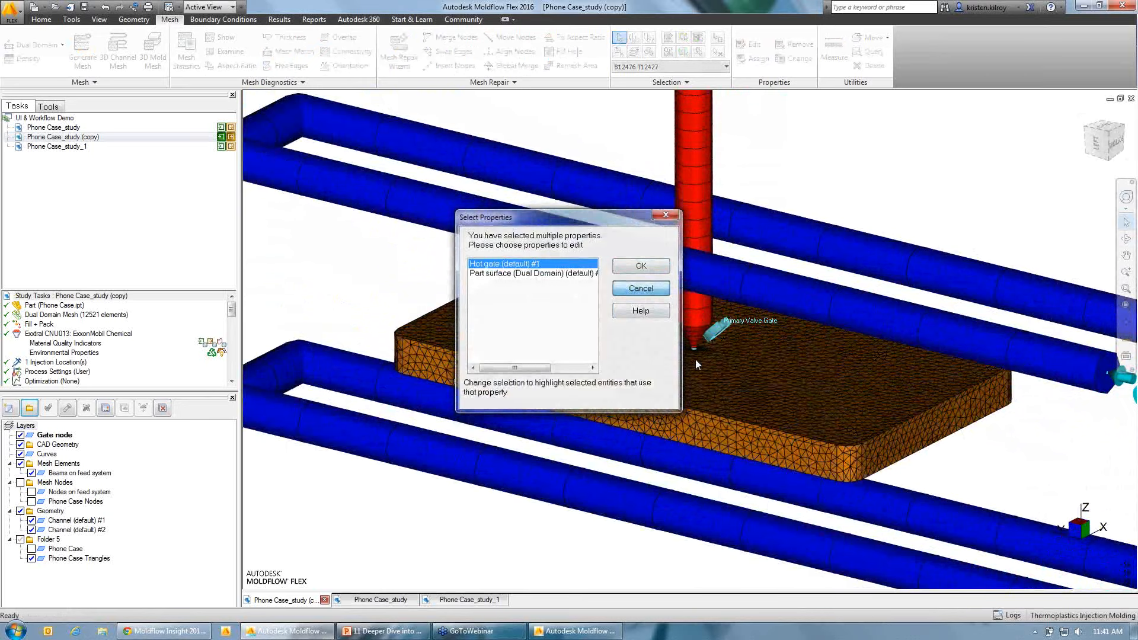
key(Escape)
Step: Open the properties of the hot gate at the phone case surface and show its valve gate control settings
scroll(692, 383, up, 2)
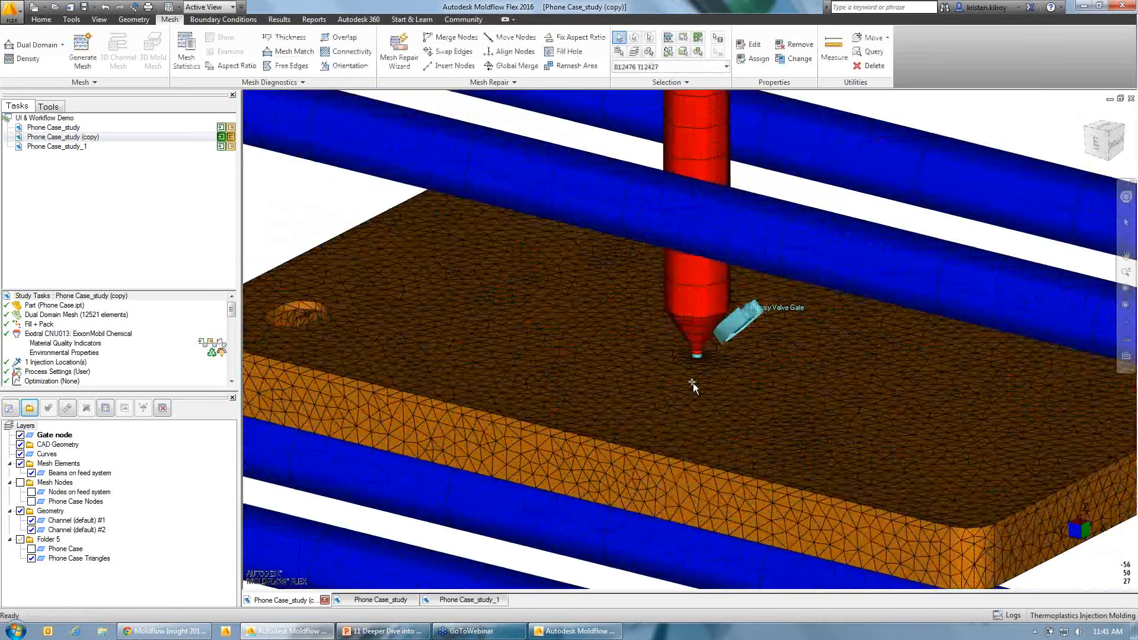
scroll(692, 383, up, 2)
right_click(698, 361)
click(730, 131)
click(412, 267)
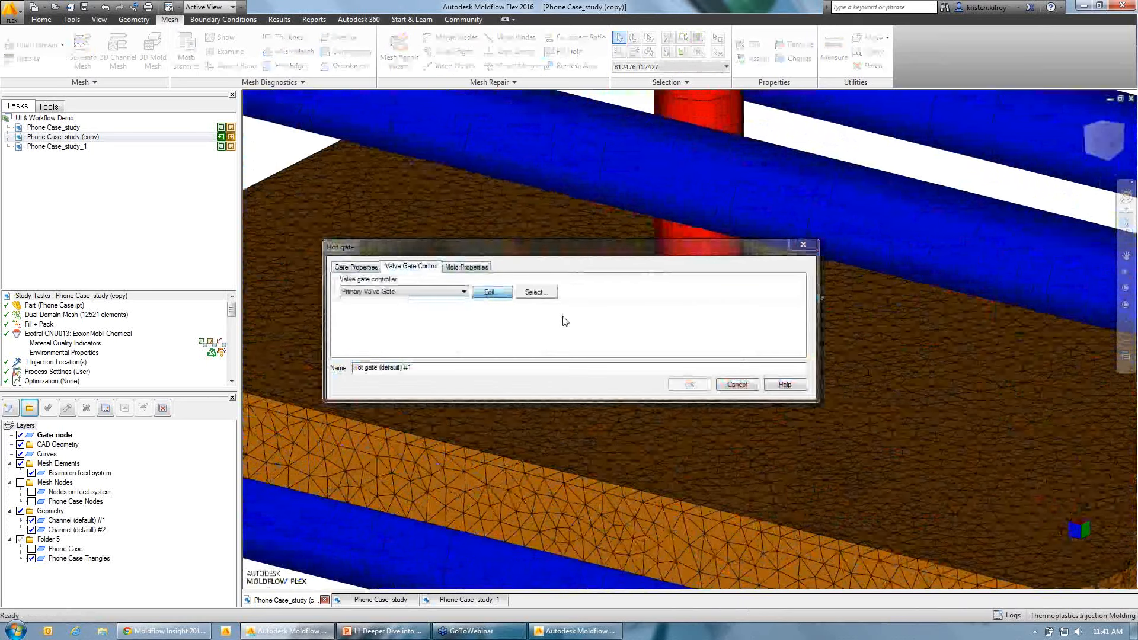